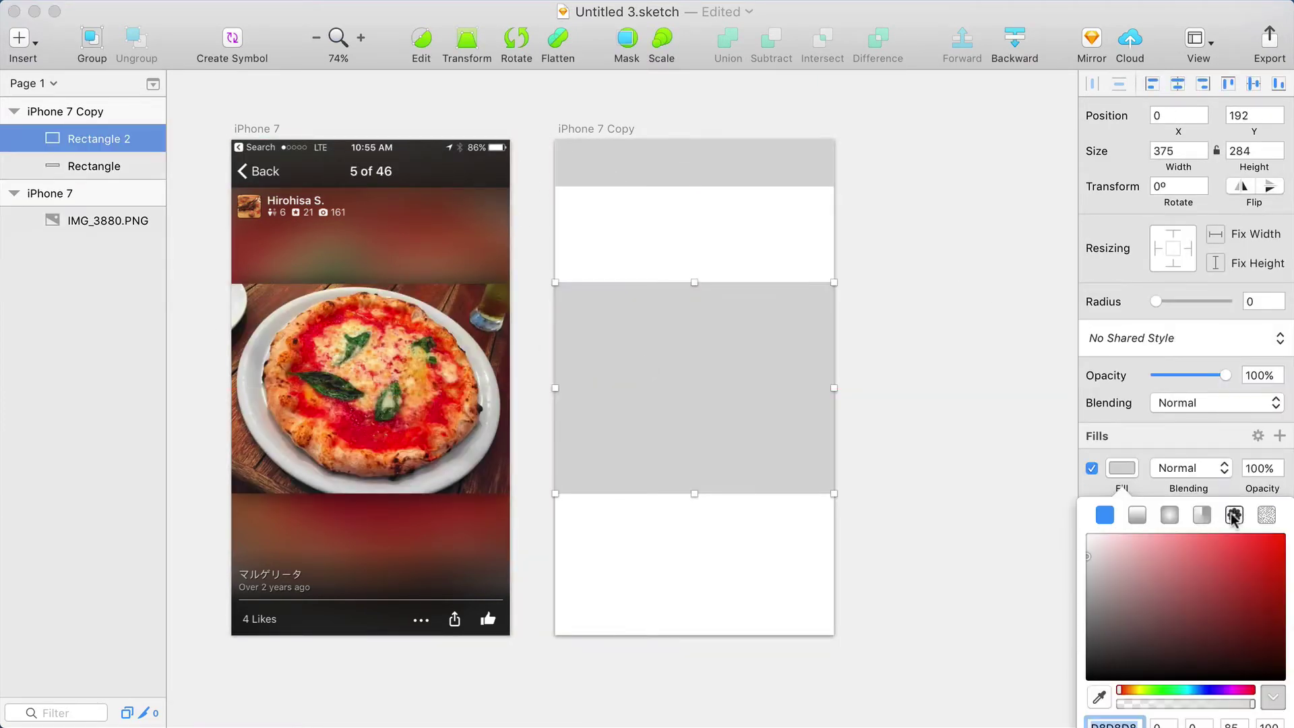
# Replace the middle rectangle's fill with the arugula pizza photo as an image fill.
pyautogui.click(1234, 517)
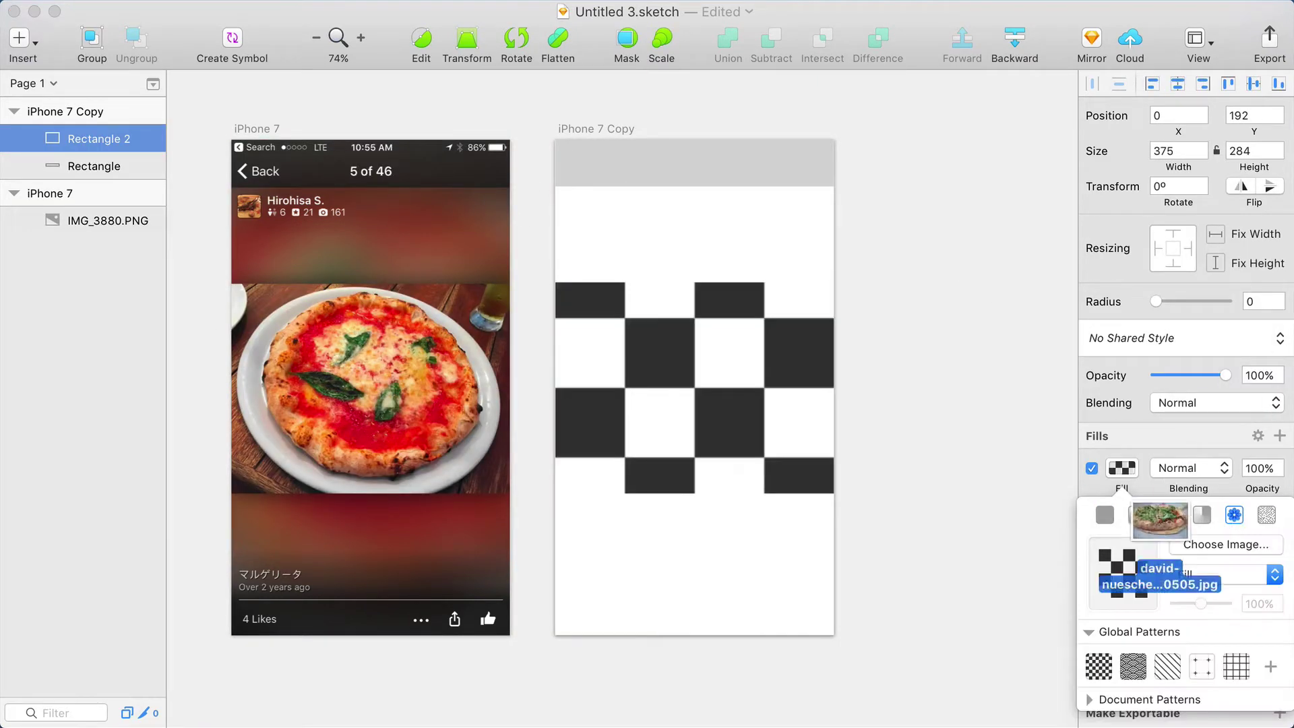
pyautogui.moveTo(1160, 539); pyautogui.dragTo(1124, 557)
pyautogui.click(1016, 484)
pyautogui.click(709, 377)
# Duplicate the photo rectangle and enlarge the lower copy proportionally around its centre until it covers the whole artboard.
pyautogui.press('super+d')
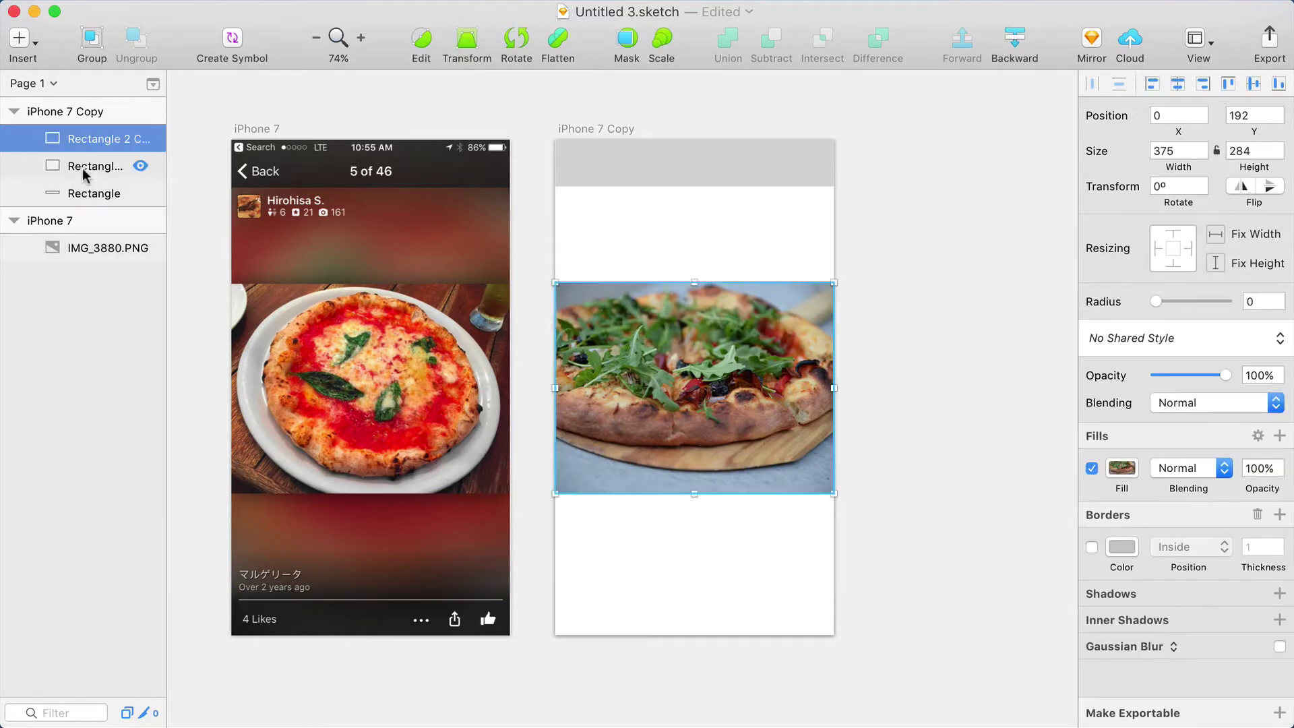
pyautogui.click(85, 168)
pyautogui.moveTo(694, 282); pyautogui.dragTo(701, 73)
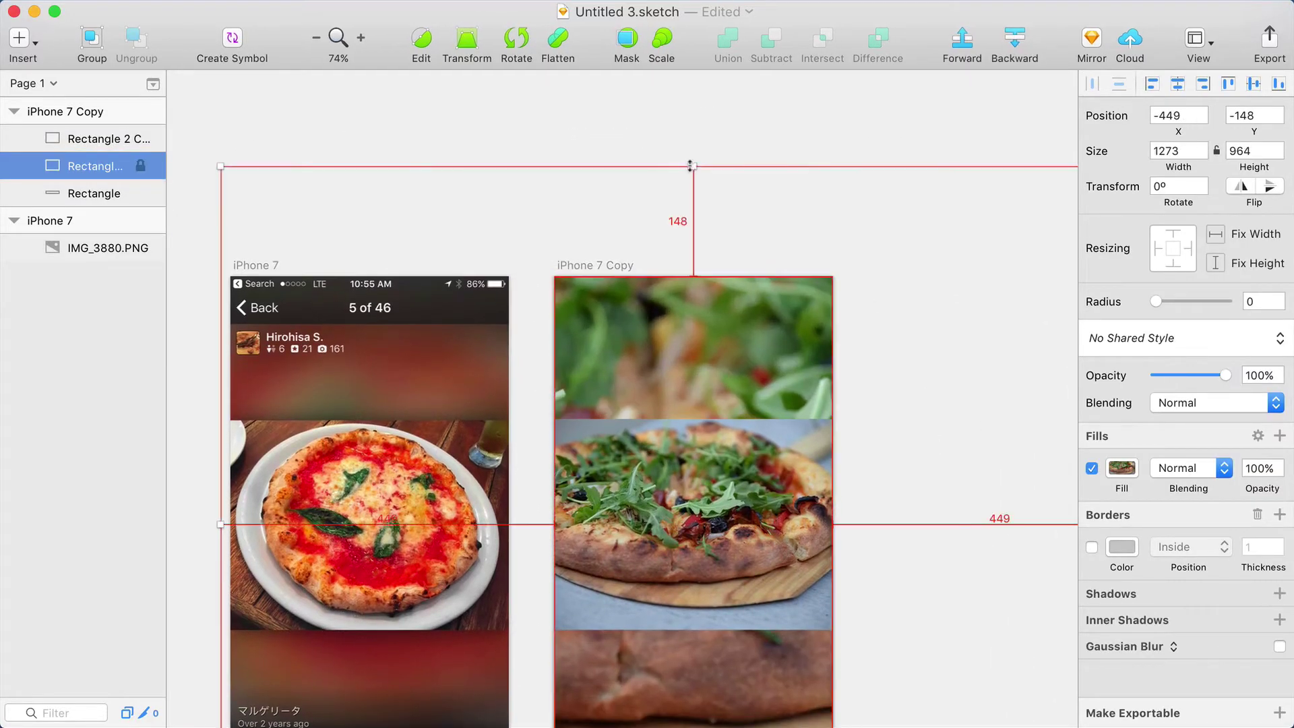
pyautogui.moveTo(693, 166); pyautogui.dragTo(693, 353)
pyautogui.click(563, 162)
pyautogui.scroll(-2, 563, 163)
pyautogui.click(140, 165)
pyautogui.scroll(-1, 539, 404)
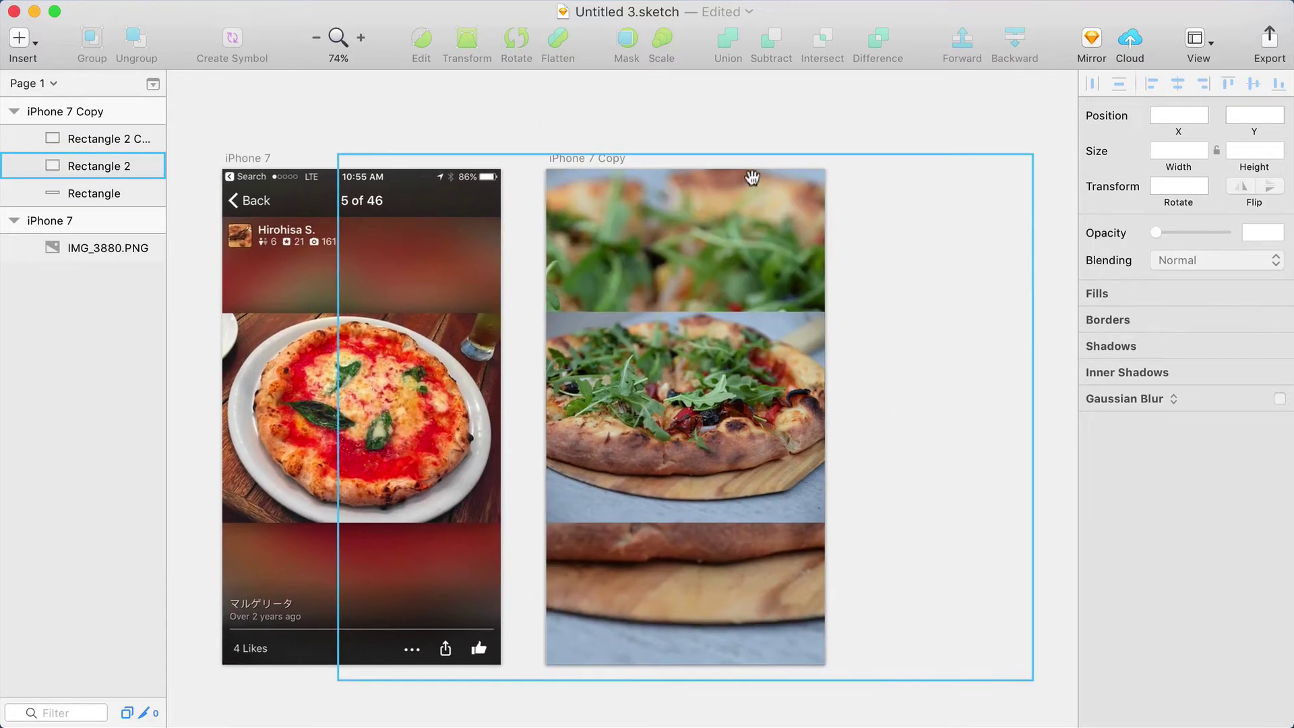
# Draw a 375 × 667 rectangle over the whole artboard and place it beneath the sharp photo layer.
pyautogui.press('r')
pyautogui.moveTo(546, 169); pyautogui.dragTo(825, 665)
pyautogui.moveTo(118, 139); pyautogui.dragTo(119, 190)
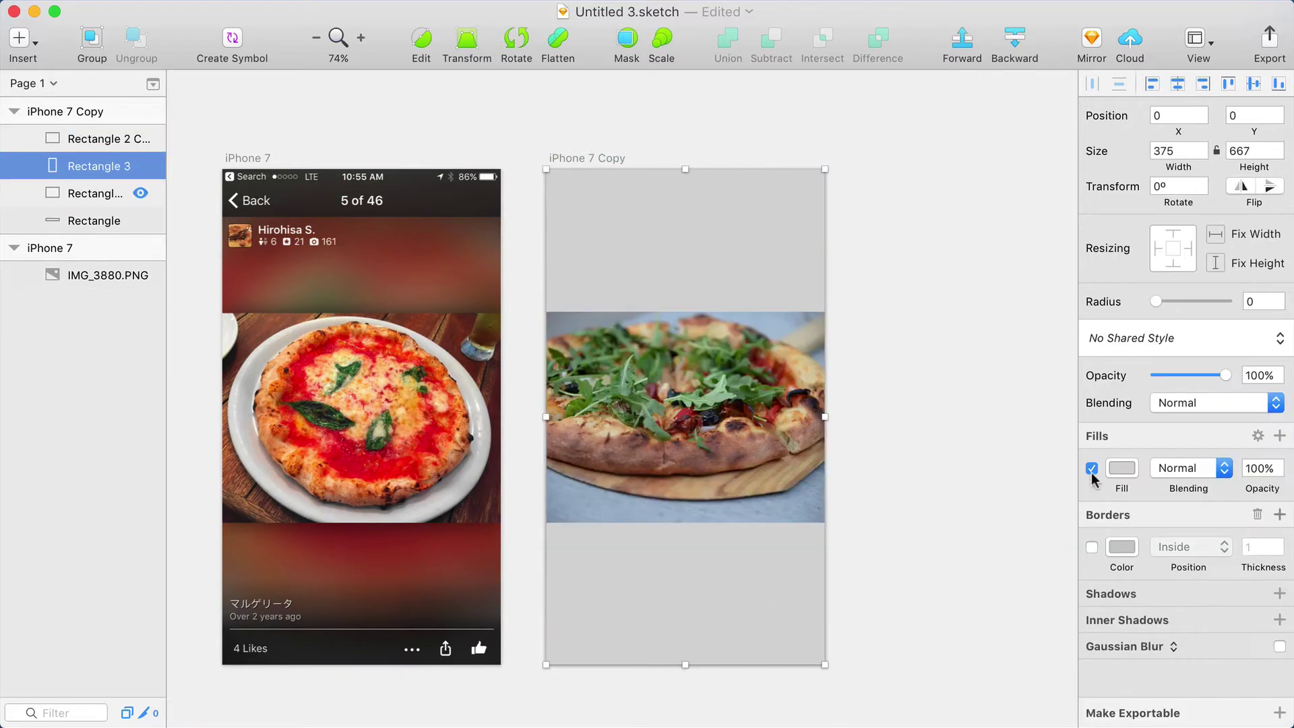
# Fill the full-artboard rectangle with black at 48% opacity.
pyautogui.click(1121, 467)
pyautogui.click(1086, 679)
pyautogui.moveTo(1149, 703); pyautogui.dragTo(1027, 697)
pyautogui.moveTo(1111, 702); pyautogui.dragTo(1183, 703)
pyautogui.click(1095, 490)
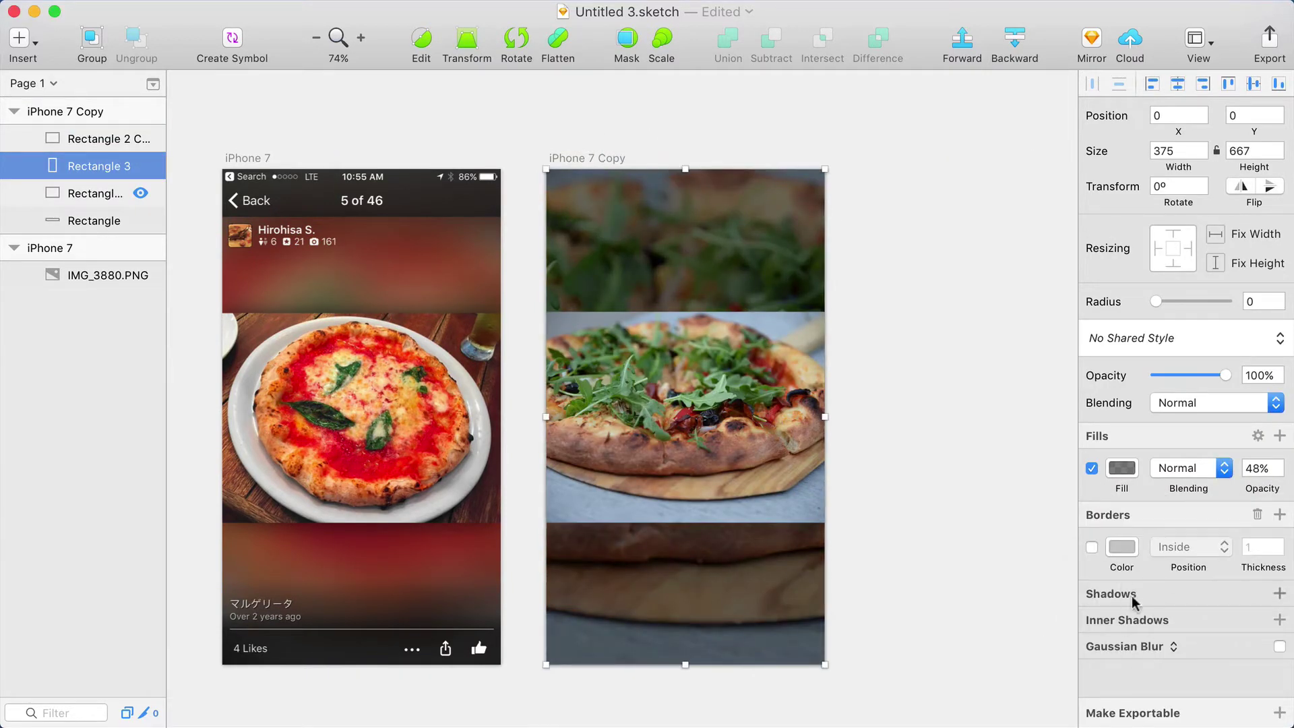
# Apply a Background Blur of 25 px to the dark overlay rectangle.
pyautogui.click(1146, 646)
pyautogui.click(1139, 694)
pyautogui.moveTo(1180, 678); pyautogui.dragTo(1195, 675)
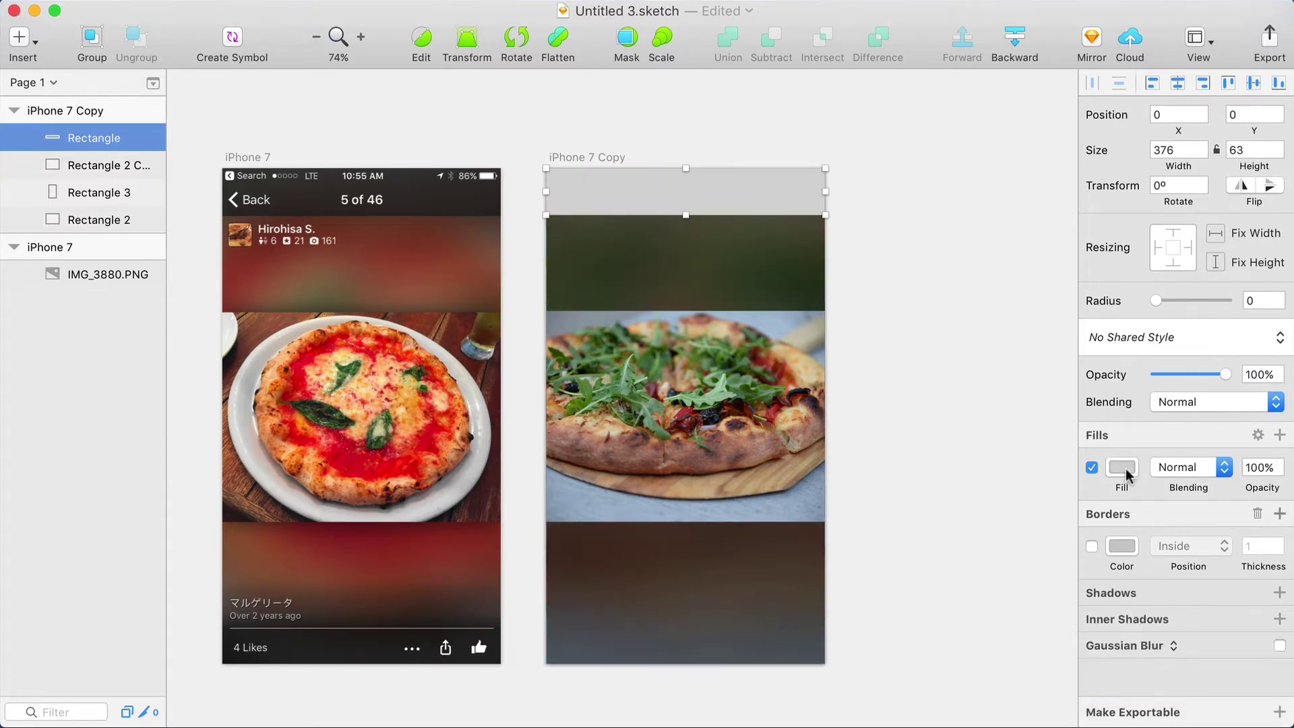
# Fill the header rectangle with black at 56% opacity.
pyautogui.click(1122, 467)
pyautogui.moveTo(1144, 702); pyautogui.dragTo(1193, 703)
pyautogui.click(962, 292)
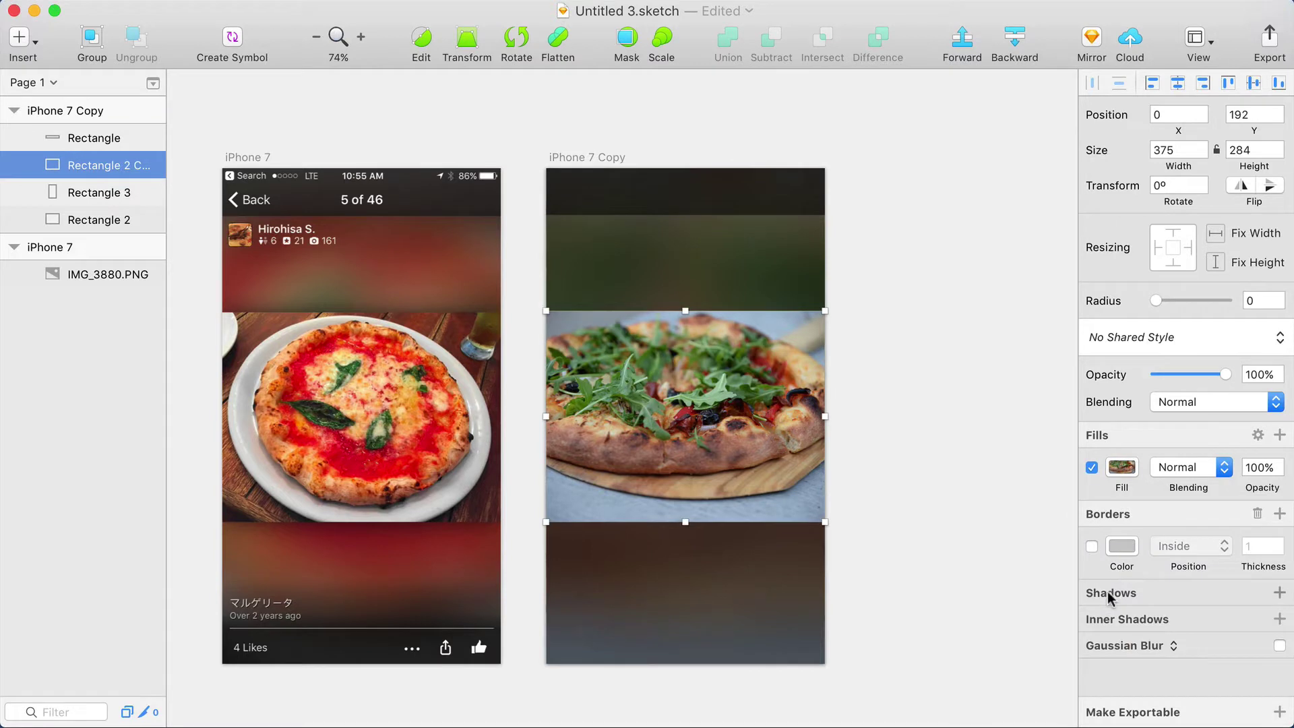
# Add a shadow to the sharp pizza photo rectangle.
pyautogui.click(1109, 593)
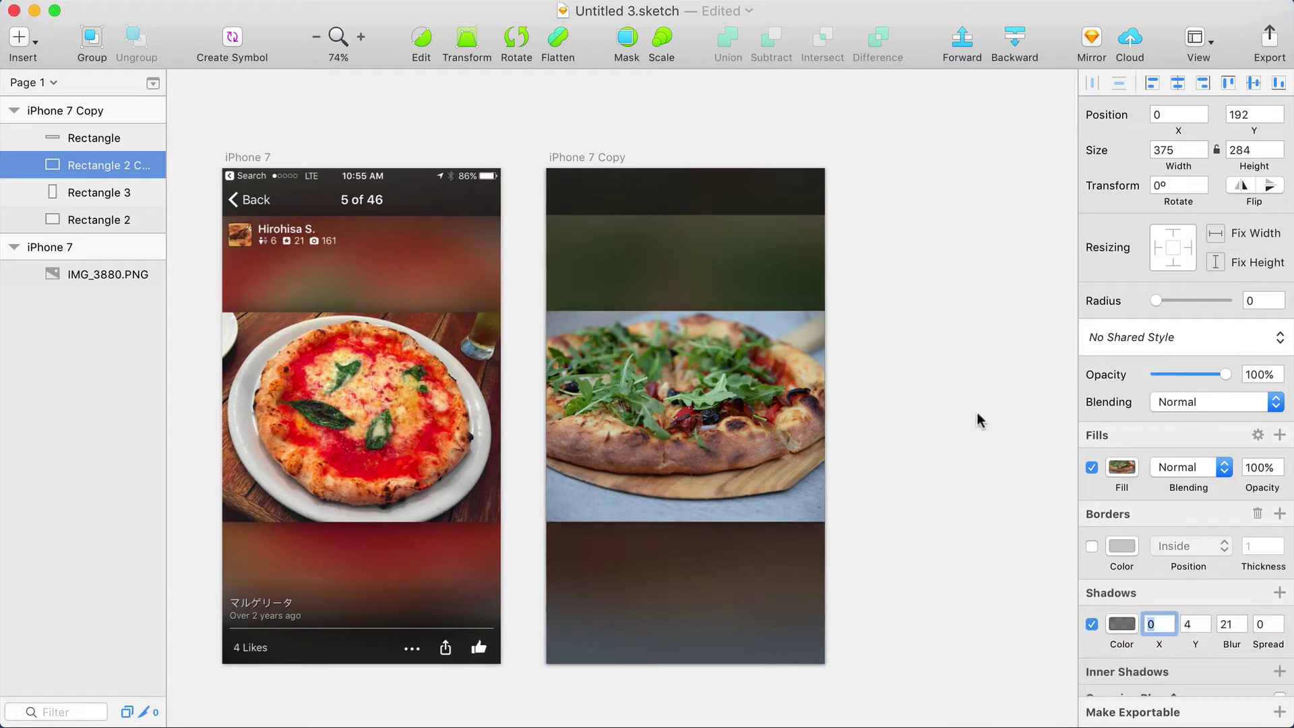
pyautogui.click(920, 264)
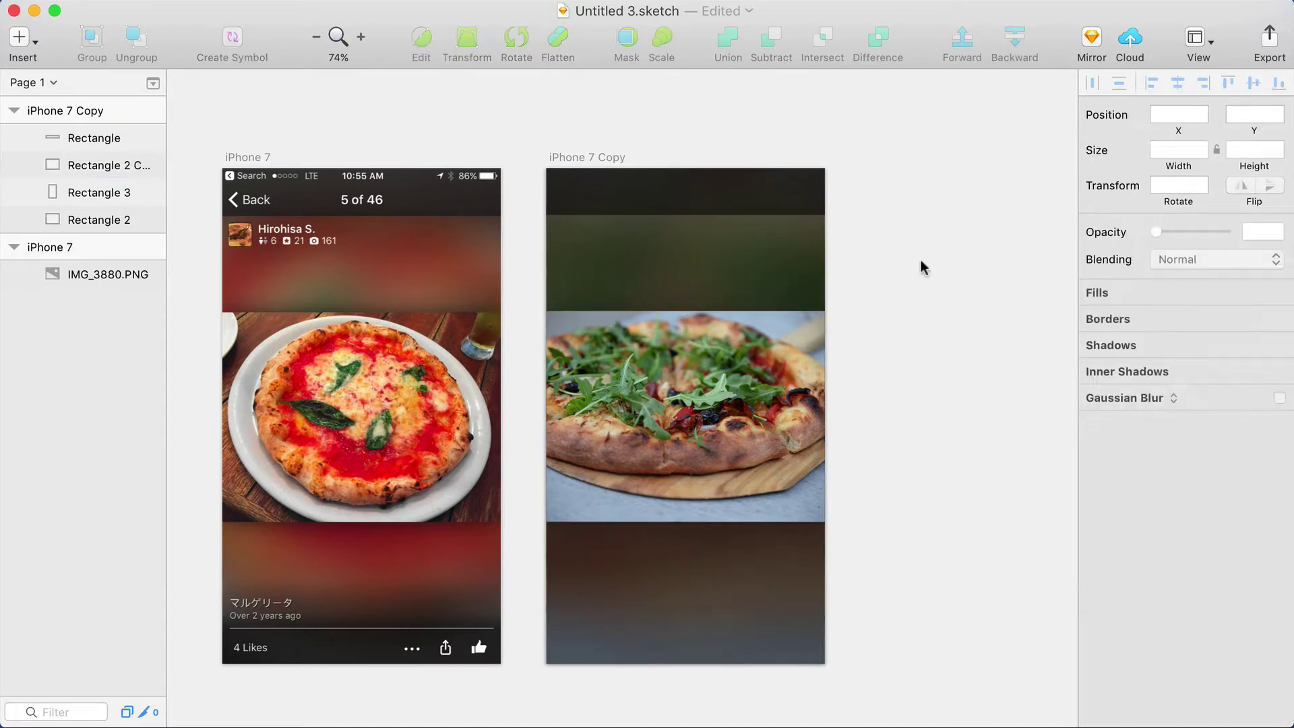
# Draw a 375 × 94 footer rectangle along the artboard's lower edge, directly above the dark overlay layer.
pyautogui.click(795, 561)
pyautogui.press('r')
pyautogui.moveTo(547, 593); pyautogui.dragTo(824, 664)
# Give the footer rectangle a linear gradient from transparent black at its upper edge to solid black at its lower edge.
pyautogui.click(1121, 467)
pyautogui.click(1137, 513)
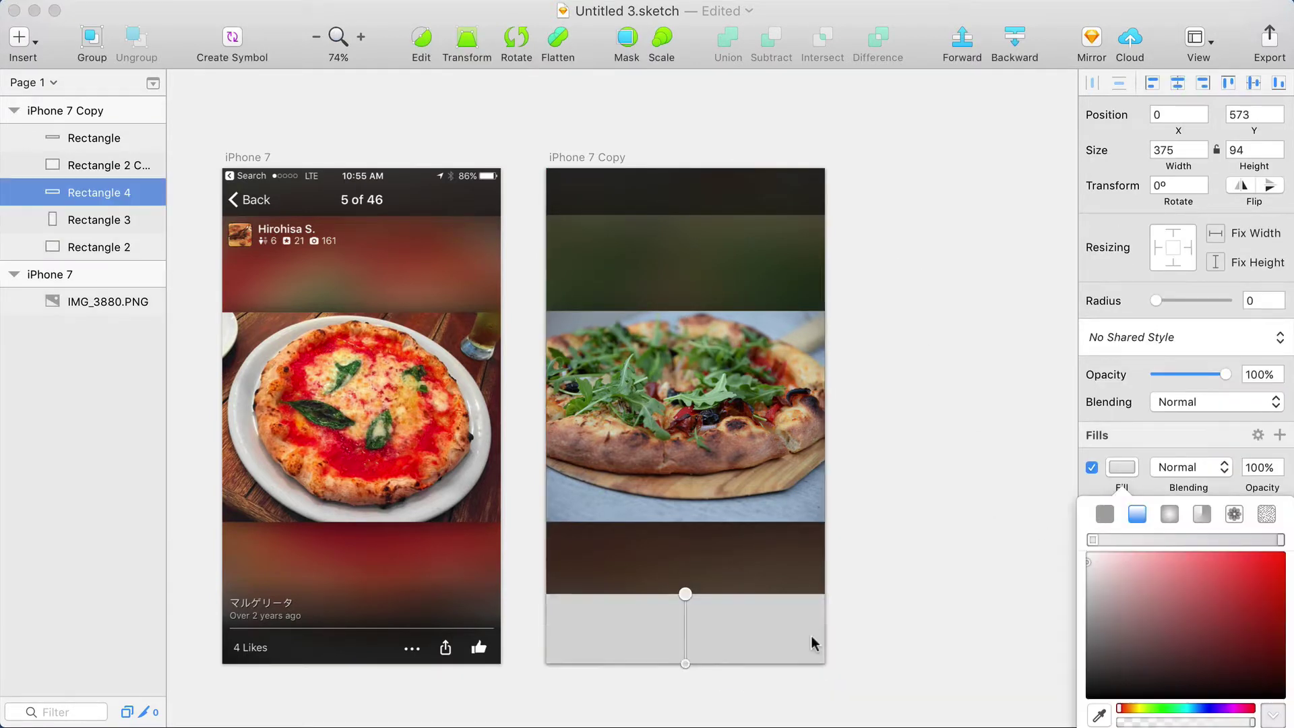
pyautogui.click(685, 663)
pyautogui.click(1087, 697)
pyautogui.click(685, 593)
pyautogui.click(1087, 696)
pyautogui.moveTo(1251, 721); pyautogui.dragTo(937, 714)
pyautogui.click(980, 555)
# Refine the footer rectangle's gradient so its upper edge blends smoothly into the blurred background.
pyautogui.press('z')
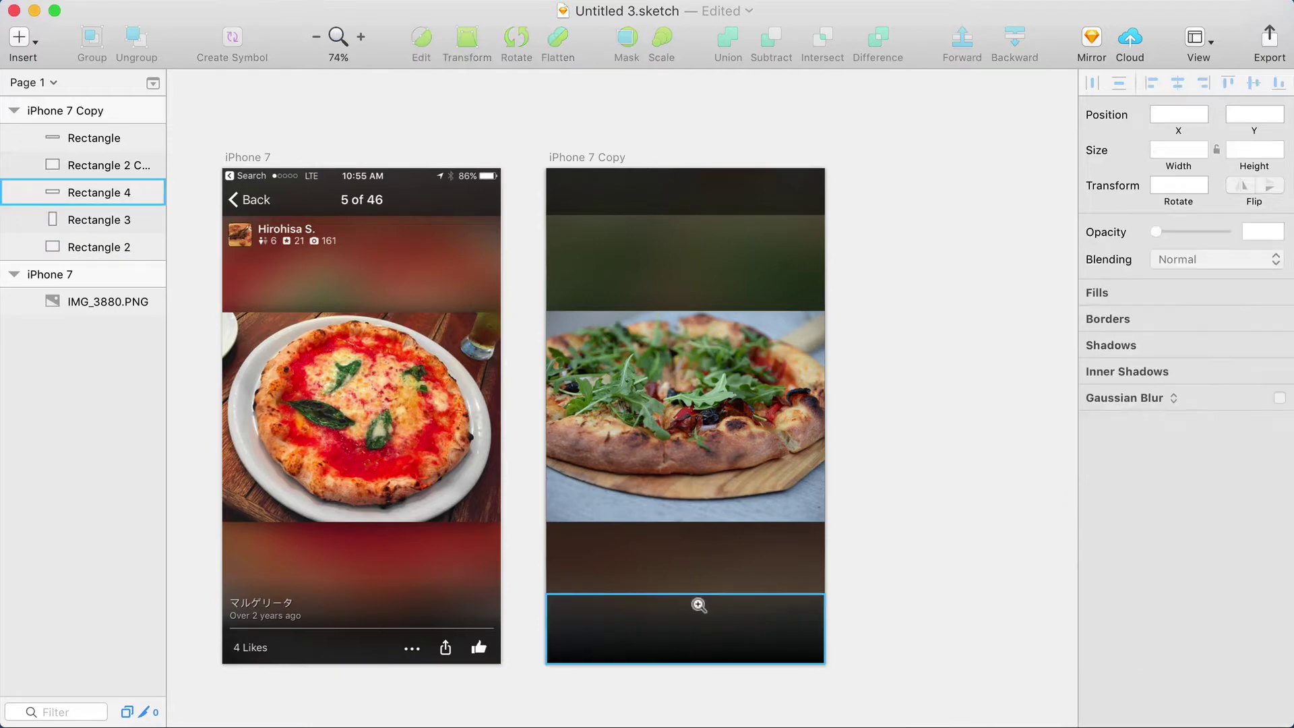
pyautogui.click(699, 603)
pyautogui.click(762, 615)
pyautogui.press('Escape')
pyautogui.press('Escape')
pyautogui.click(849, 638)
pyautogui.click(1121, 467)
pyautogui.moveTo(757, 573); pyautogui.dragTo(755, 588)
pyautogui.click(1034, 560)
pyautogui.click(930, 607)
pyautogui.click(1119, 469)
pyautogui.click(1031, 719)
pyautogui.moveTo(946, 568)
pyautogui.mouseDown()
pyautogui.moveTo(1058, 552)
pyautogui.moveTo(1017, 541)
pyautogui.mouseUp()
# Draw a thin horizontal rule across the footer and inset it 10 px from both artboard edges.
pyautogui.press('r')
pyautogui.moveTo(636, 601); pyautogui.dragTo(1015, 602)
pyautogui.hotkey('shift', 'Right')
pyautogui.press('super+shift+Left')
pyautogui.press('super+shift+Left')
# Lower the opacity of the footer rule's fill.
pyautogui.click(1121, 466)
pyautogui.moveTo(1247, 705); pyautogui.dragTo(1161, 705)
pyautogui.moveTo(828, 611); pyautogui.dragTo(863, 597)
# Add the text "4 Likes" below the footer rule in 14 pt Helvetica Neue Regular, left-aligned.
pyautogui.press('t')
pyautogui.click(688, 613)
pyautogui.write('4 Likes')
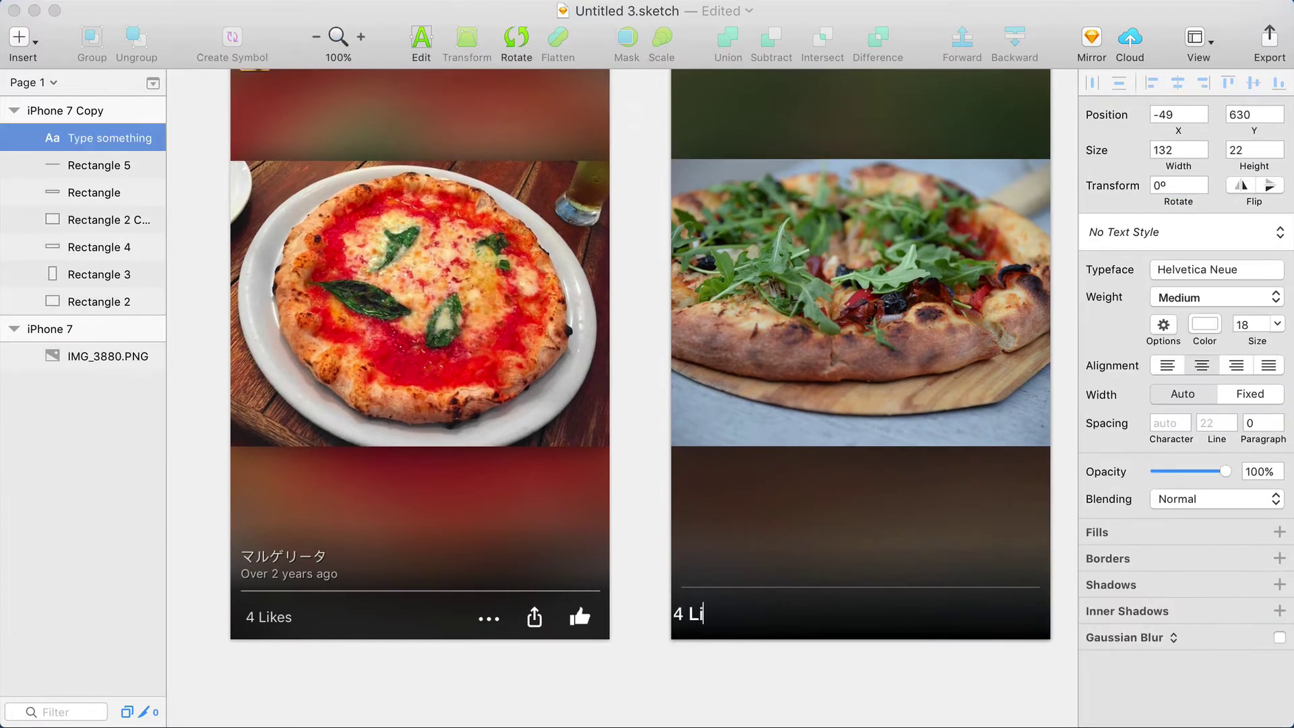
pyautogui.press('Escape')
pyautogui.moveTo(715, 614); pyautogui.dragTo(694, 580)
pyautogui.click(1250, 394)
pyautogui.write('14')
pyautogui.press('Tab')
pyautogui.click(1218, 371)
pyautogui.click(1179, 214)
# Change the copied text above the footer rule to "Nice Pizza".
pyautogui.doubleClick(706, 561)
pyautogui.write('Nice Pizza')
pyautogui.press('Escape')
# Add a dimmed 10 pt text "Over 2 years ago" directly beneath the "Nice Pizza" title.
pyautogui.click(1250, 392)
pyautogui.write('10')
pyautogui.press('Tab')
pyautogui.doubleClick(704, 581)
pyautogui.write('Over 2 years ago')
pyautogui.press('Escape')
pyautogui.moveTo(1225, 540); pyautogui.dragTo(1199, 540)
pyautogui.press('Escape')
pyautogui.moveTo(712, 584); pyautogui.dragTo(740, 564)
pyautogui.click(725, 702)
pyautogui.hscroll(3, 725, 702)
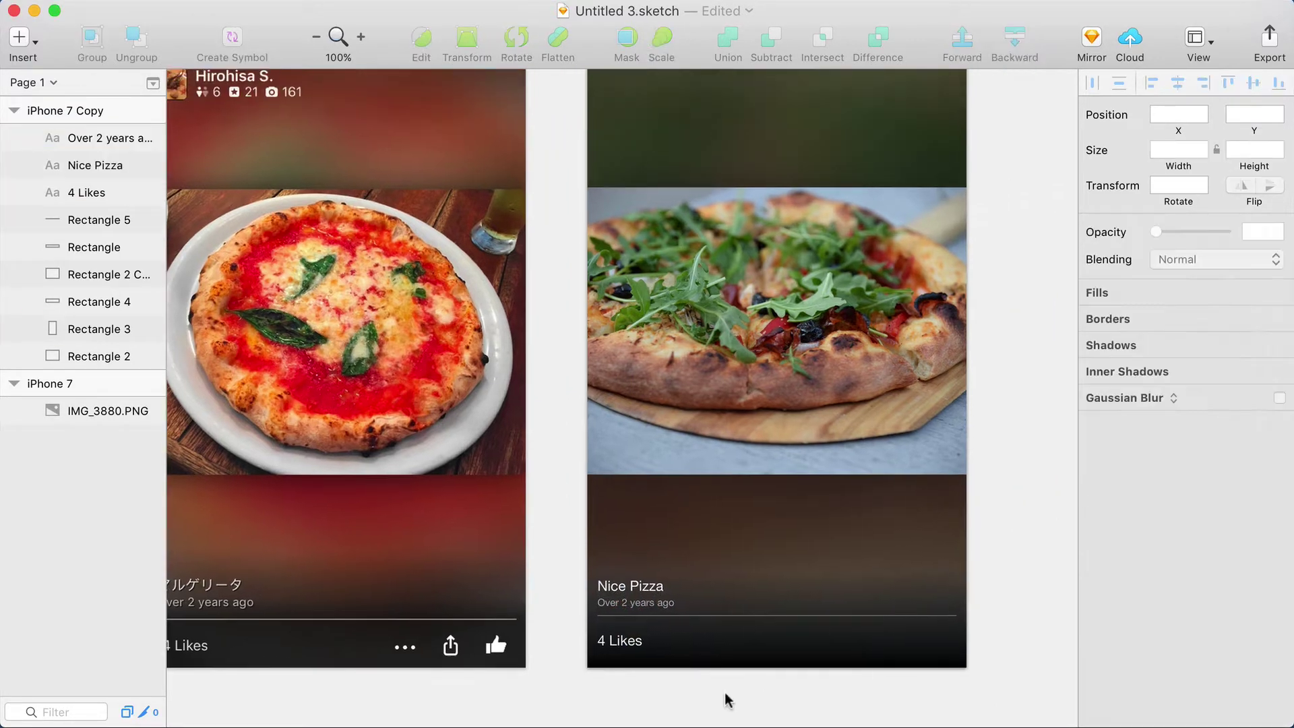
# Inset the footer rule by a further 10 px on each side.
pyautogui.click(644, 603)
pyautogui.hotkey('shift', 'Right')
pyautogui.press('super+shift+Left')
pyautogui.press('super+shift+Left')
# Move the three footer text layers 10 px to the right, to X 20.
pyautogui.moveTo(715, 688); pyautogui.dragTo(767, 529)
pyautogui.hotkey('shift', 'Right')
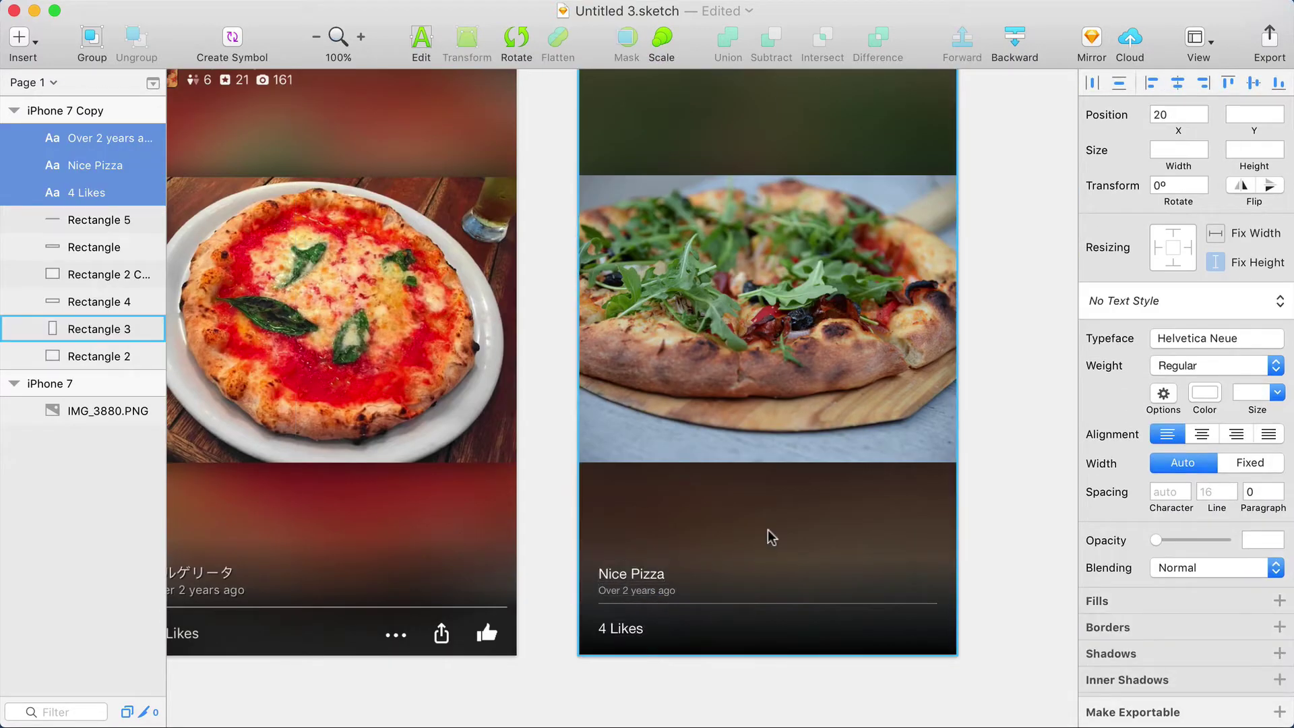
pyautogui.click(620, 628)
pyautogui.click(627, 586)
pyautogui.keyDown('shift'); pyautogui.click(627, 571); pyautogui.keyUp('shift')
pyautogui.click(982, 310)
# Add the title text "1 of 2" to the header bar.
pyautogui.scroll(5, 981, 309)
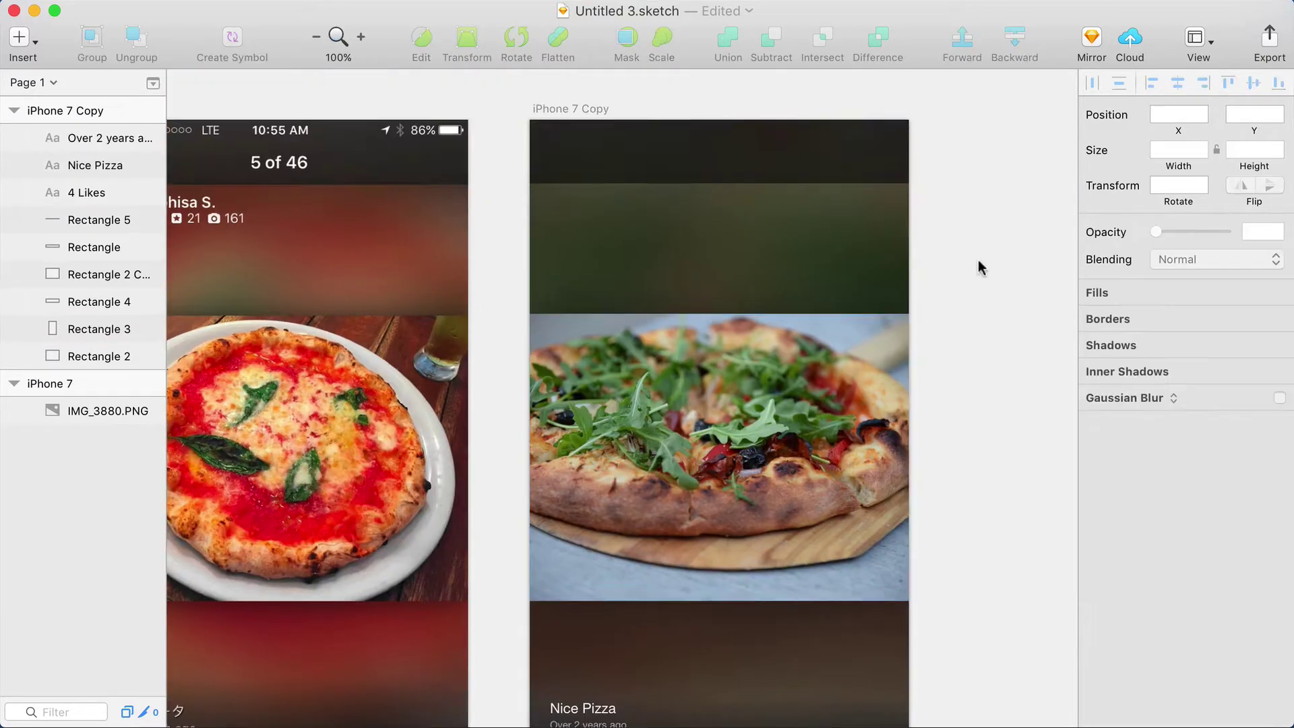
pyautogui.press('t')
pyautogui.click(692, 219)
pyautogui.write('5 ')
pyautogui.write('of 2')
pyautogui.press('Escape')
# Format the header title as 18 pt Medium text with centred alignment.
pyautogui.click(702, 225)
pyautogui.click(1244, 392)
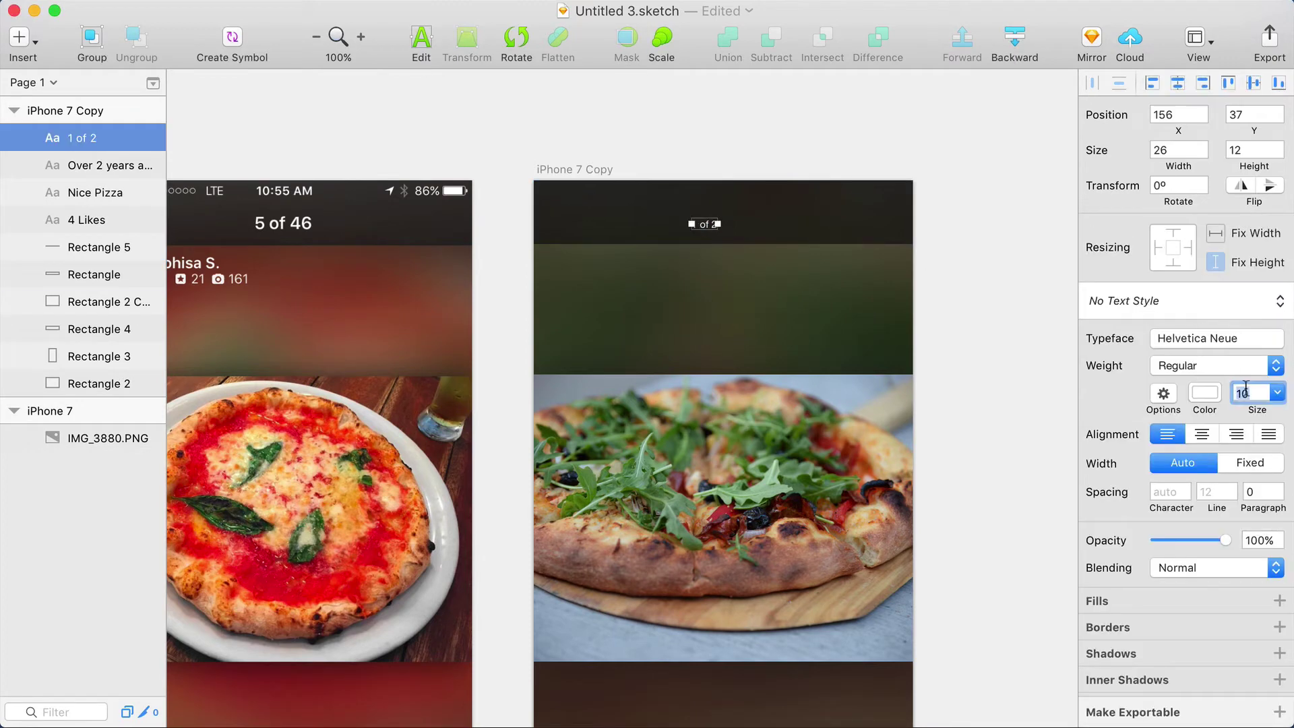
pyautogui.write('18')
pyautogui.press('Tab')
pyautogui.click(1216, 366)
pyautogui.click(1193, 514)
# Group the header bar and its text as "Header" and rename the text layer "Title".
pyautogui.moveTo(746, 128); pyautogui.dragTo(708, 226)
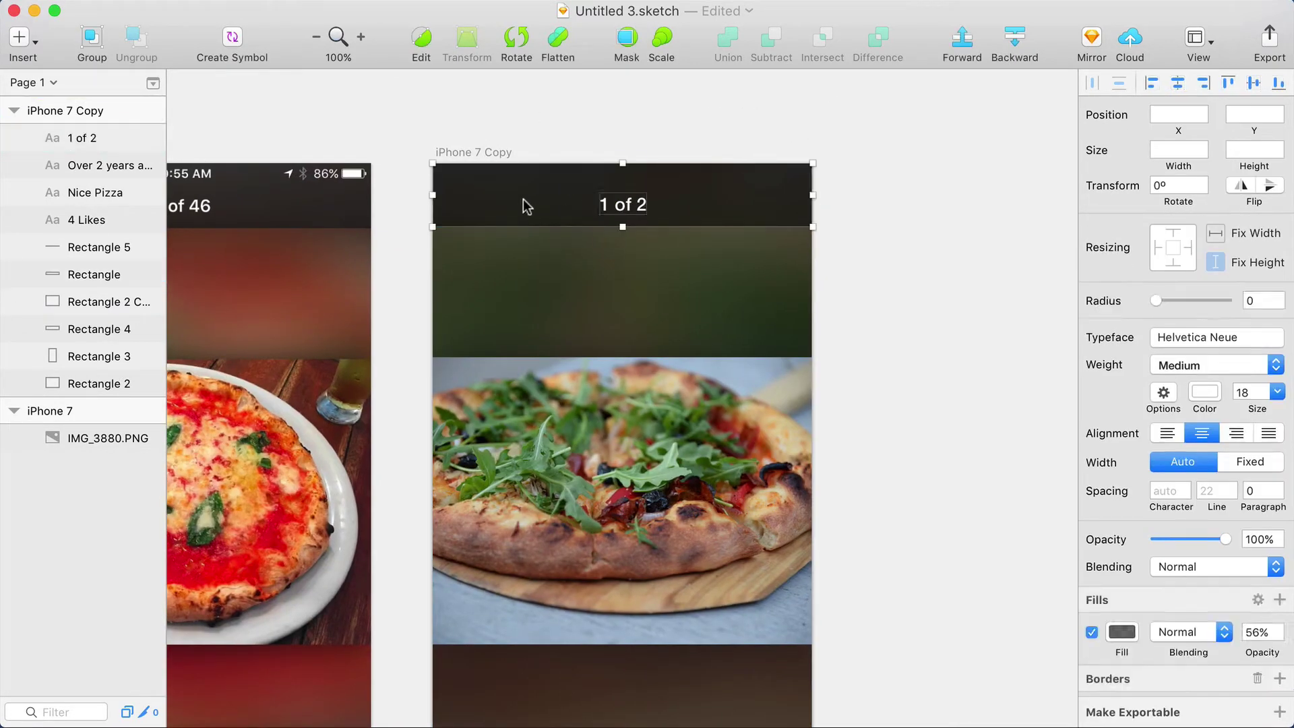
pyautogui.press('super+g')
pyautogui.doubleClick(622, 205)
pyautogui.press('super+r')
pyautogui.write('Title')
pyautogui.press('Return')
# Rename the full-artboard overlay "BG Blur" and the enlarged photo layer "Blurred Photo".
pyautogui.click(512, 210)
pyautogui.press('super+r')
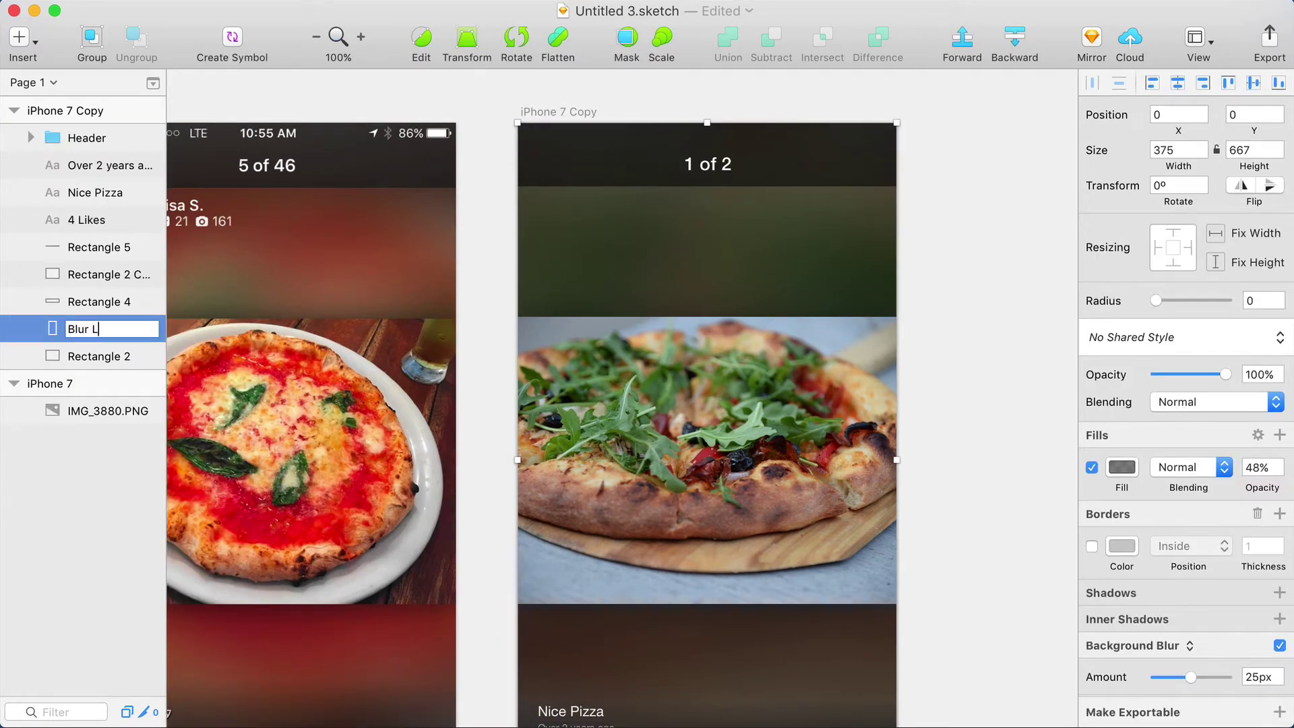
pyautogui.write('BG Blur')
pyautogui.press('Return')
pyautogui.doubleClick(79, 357)
pyautogui.write('Blurred Photo')
pyautogui.press('Return')
# Group the BG Blur and Blurred Photo layers as "Background".
pyautogui.keyDown('shift'); pyautogui.click(79, 334); pyautogui.keyUp('shift')
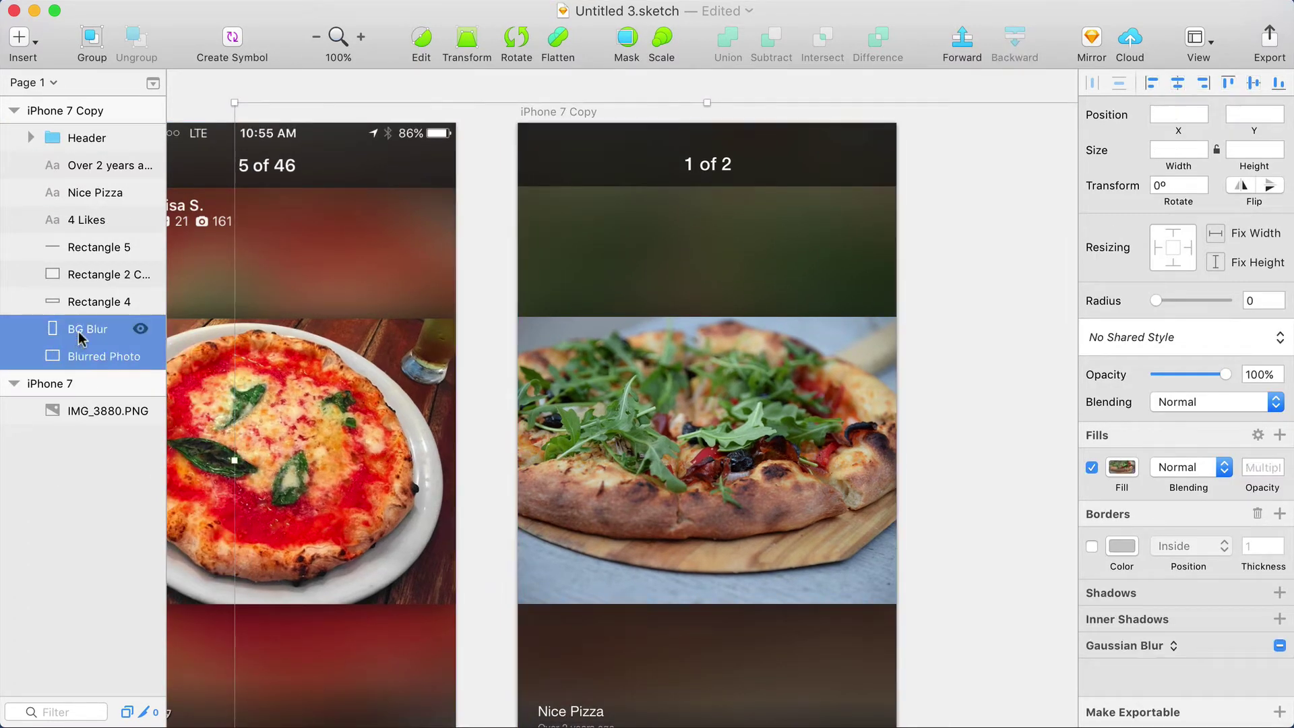
pyautogui.press('super+g')
pyautogui.press('super+r')
pyautogui.write('Background')
pyautogui.press('Return')
# Group the footer layers as "Footer" and rename the sharp photo layer "Photo".
pyautogui.click(95, 302)
pyautogui.click(539, 384)
pyautogui.scroll(-1, 476, 379)
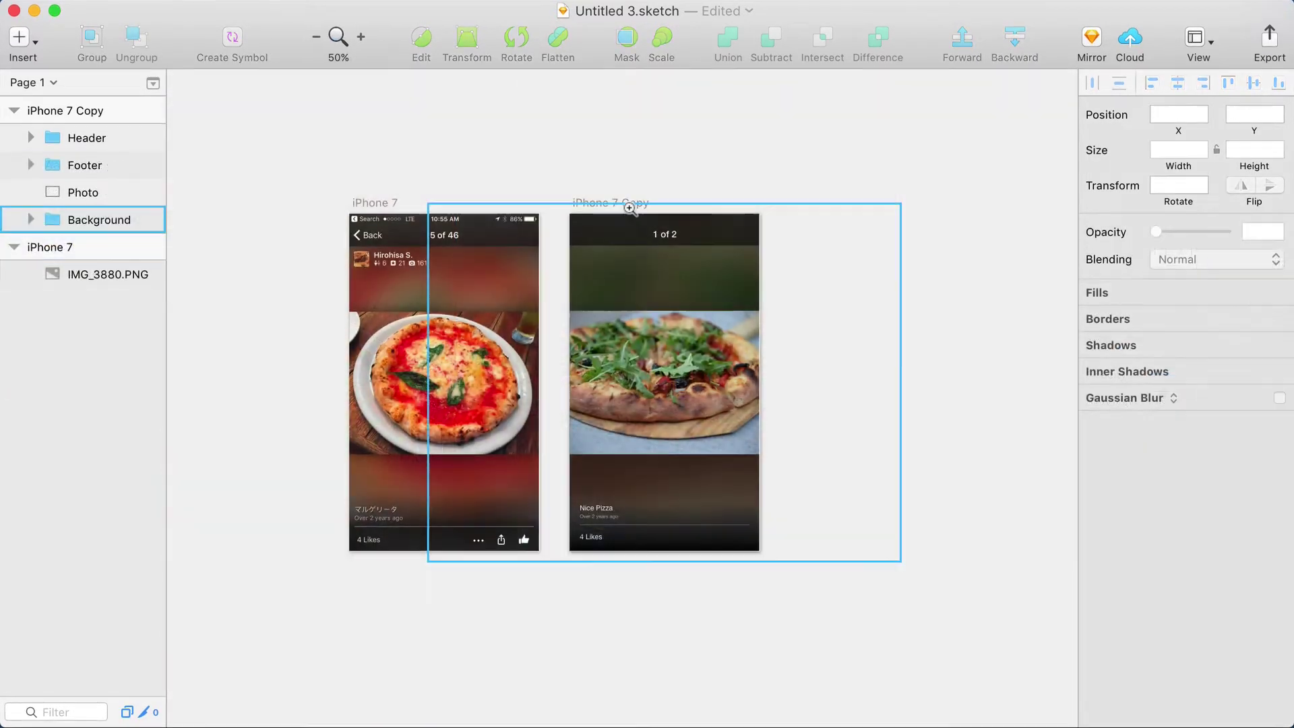
# Duplicate the finished artboard beside itself and name the two artboards "1" and "2".
pyautogui.moveTo(604, 209); pyautogui.dragTo(824, 209)
pyautogui.doubleClick(604, 202)
pyautogui.write('1')
pyautogui.doubleClick(824, 202)
pyautogui.write('2')
pyautogui.press('Return')
# Change the header title on artboard 2 to "2 of 2".
pyautogui.click(884, 234)
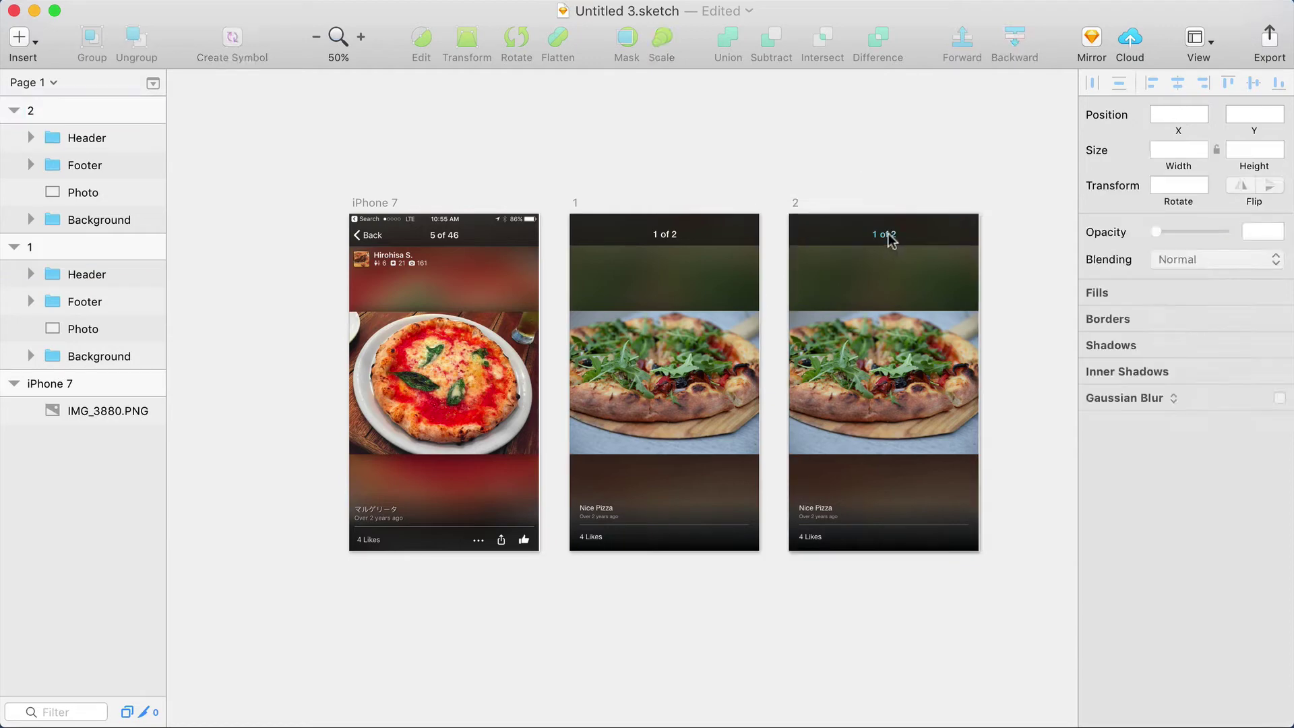
pyautogui.doubleClick(883, 234)
pyautogui.write('2 of 2')
# Replace the image fill of both Photo and Blurred Photo on artboard 2 with the pizza oven picture.
pyautogui.click(838, 346)
pyautogui.click(31, 219)
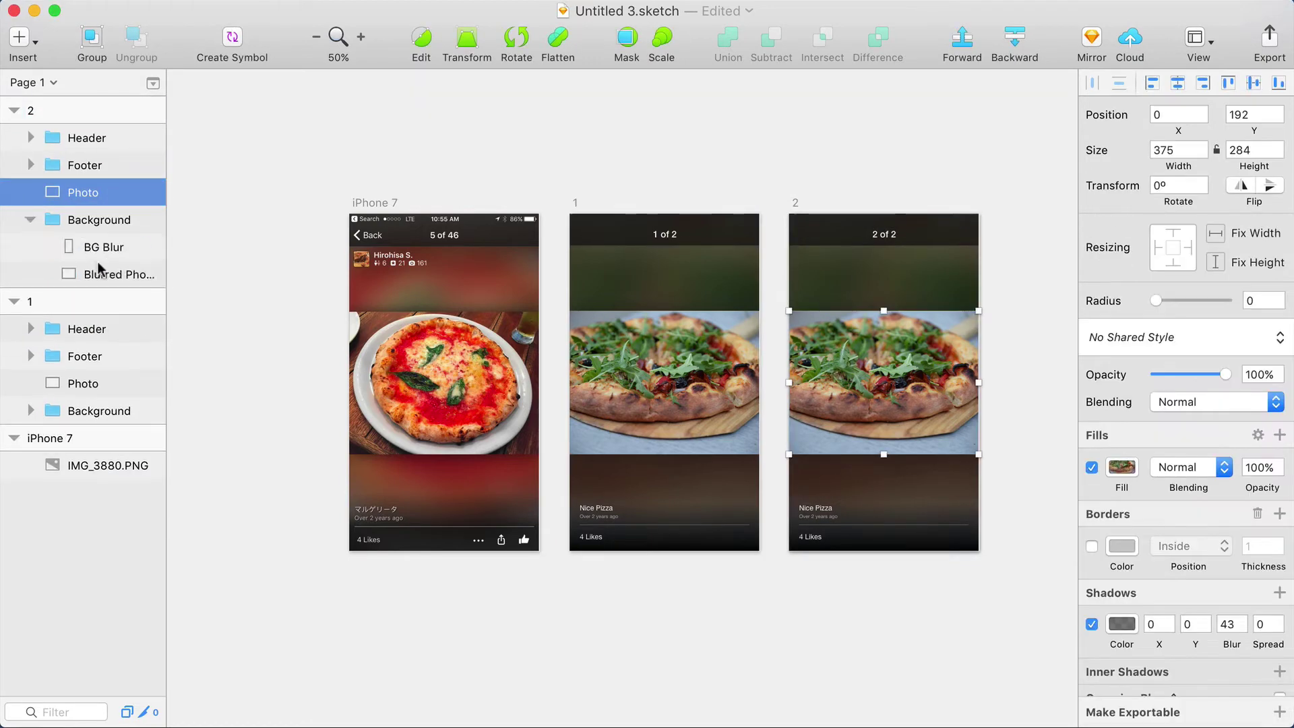
pyautogui.keyDown('shift'); pyautogui.click(119, 274); pyautogui.keyUp('shift')
pyautogui.click(1121, 467)
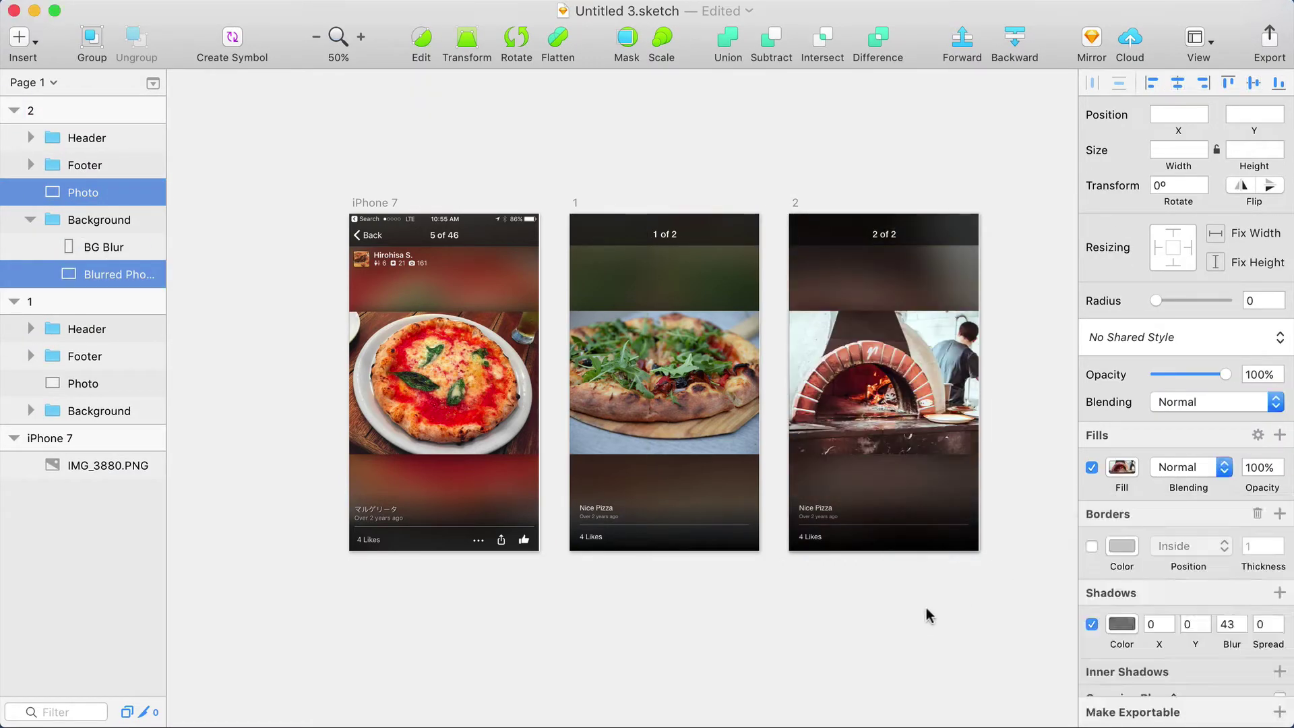
pyautogui.click(926, 608)
# Delete the iPhone 7 reference artboard.
pyautogui.hscroll(2, 921, 590)
pyautogui.click(326, 211)
pyautogui.press('BackSpace')
# Delete the "Nice Pizza" and "4 Likes" texts from artboard 2's footer.
pyautogui.press('z')
pyautogui.click(743, 464)
pyautogui.doubleClick(673, 494)
pyautogui.press('BackSpace')
pyautogui.click(672, 552)
pyautogui.press('Delete')
# Change the timestamp on artboard 2 to "1 month ago".
pyautogui.hscroll(-2, 692, 519)
pyautogui.doubleClick(693, 519)
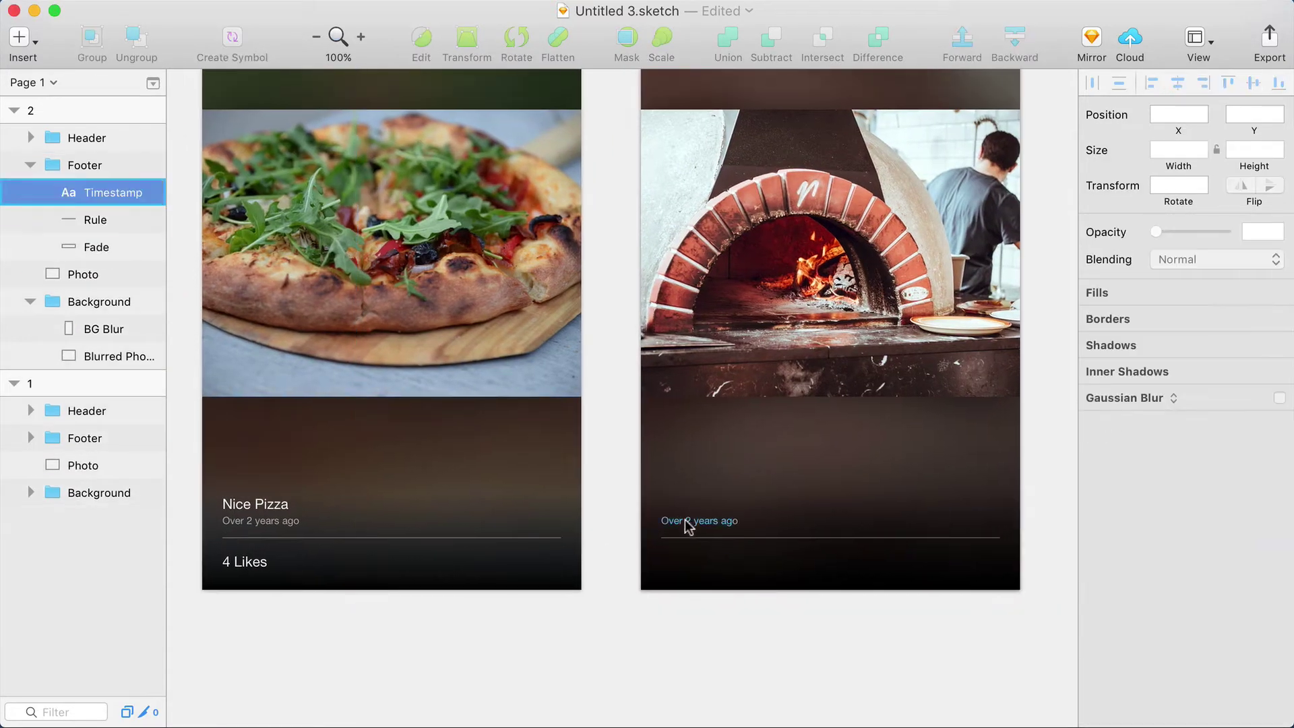
pyautogui.write('1 month')
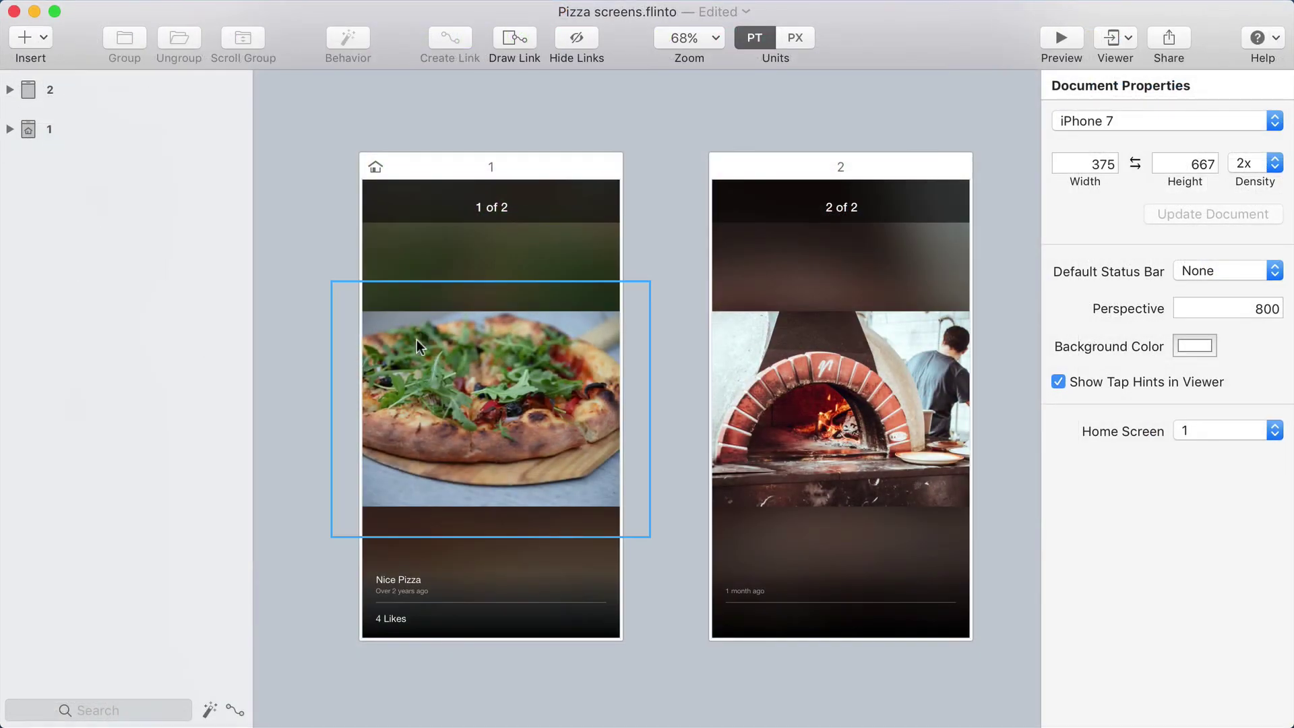
# Try shifting the photo on screen 1 of the Flinto document, and undo the move.
pyautogui.click(415, 345)
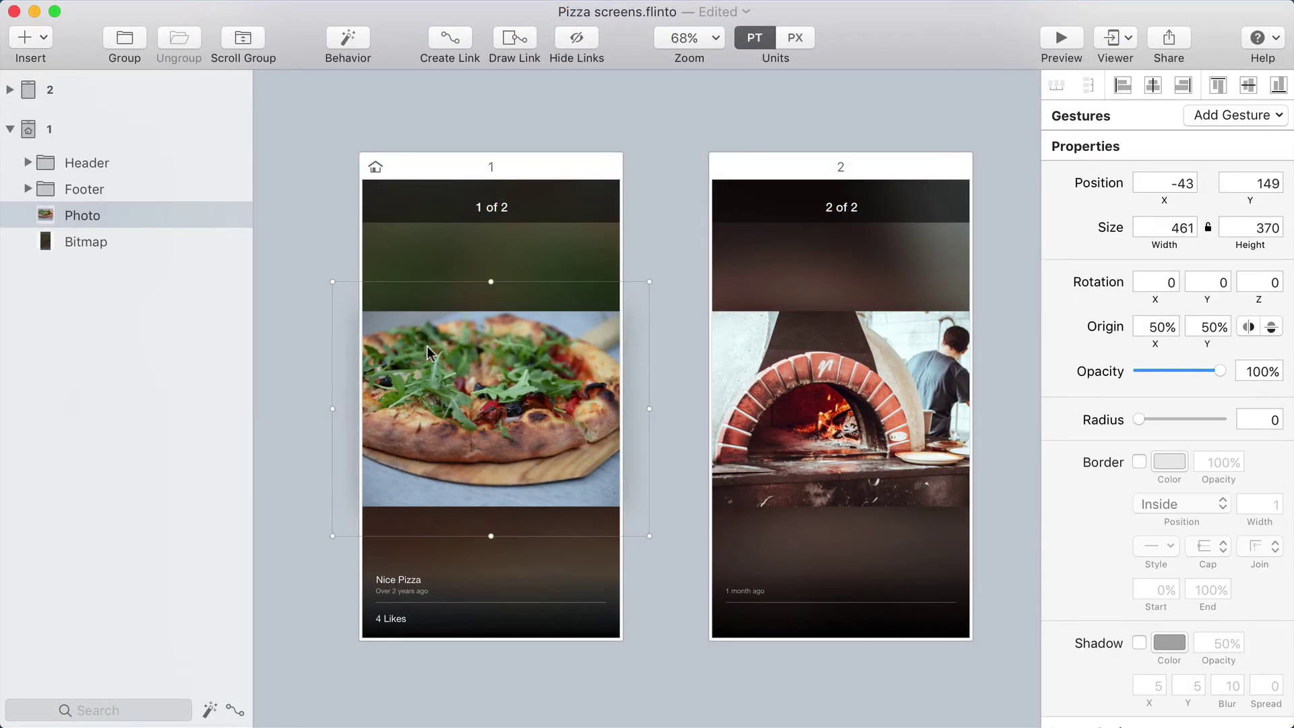
pyautogui.moveTo(415, 345); pyautogui.dragTo(458, 364)
pyautogui.press('super+z')
pyautogui.click(649, 249)
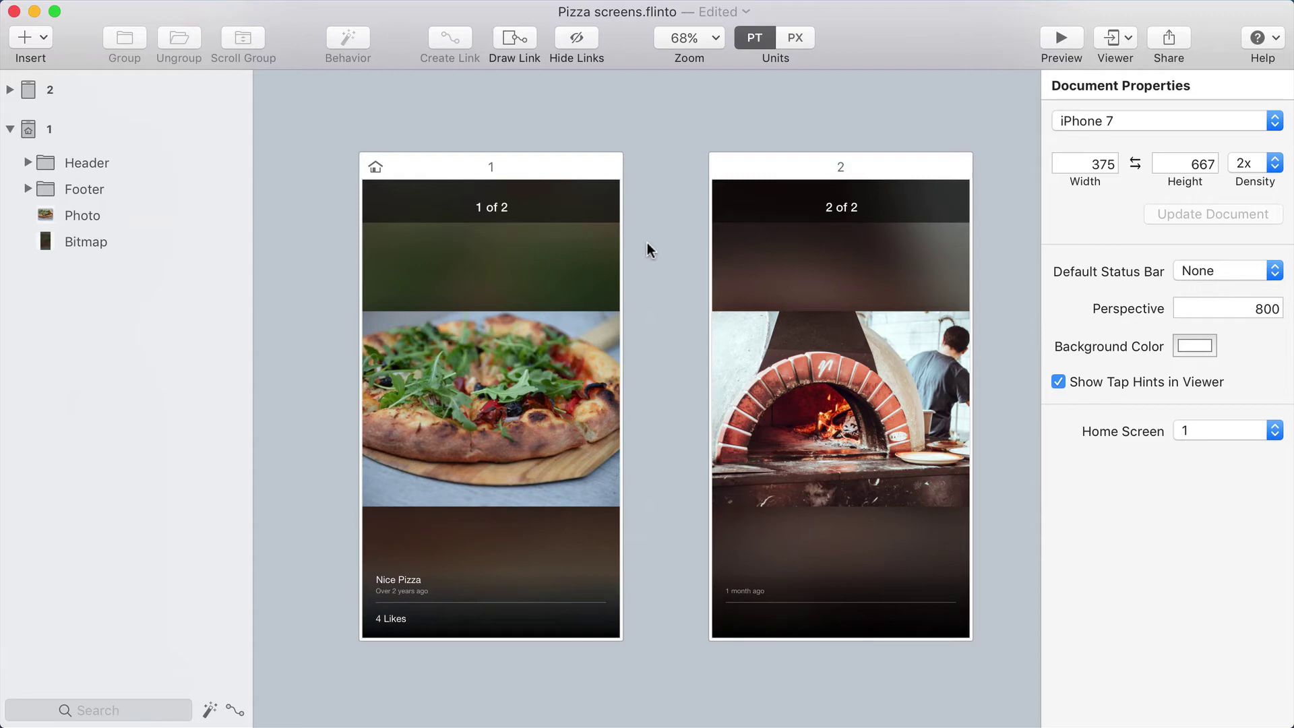
pyautogui.click(647, 246)
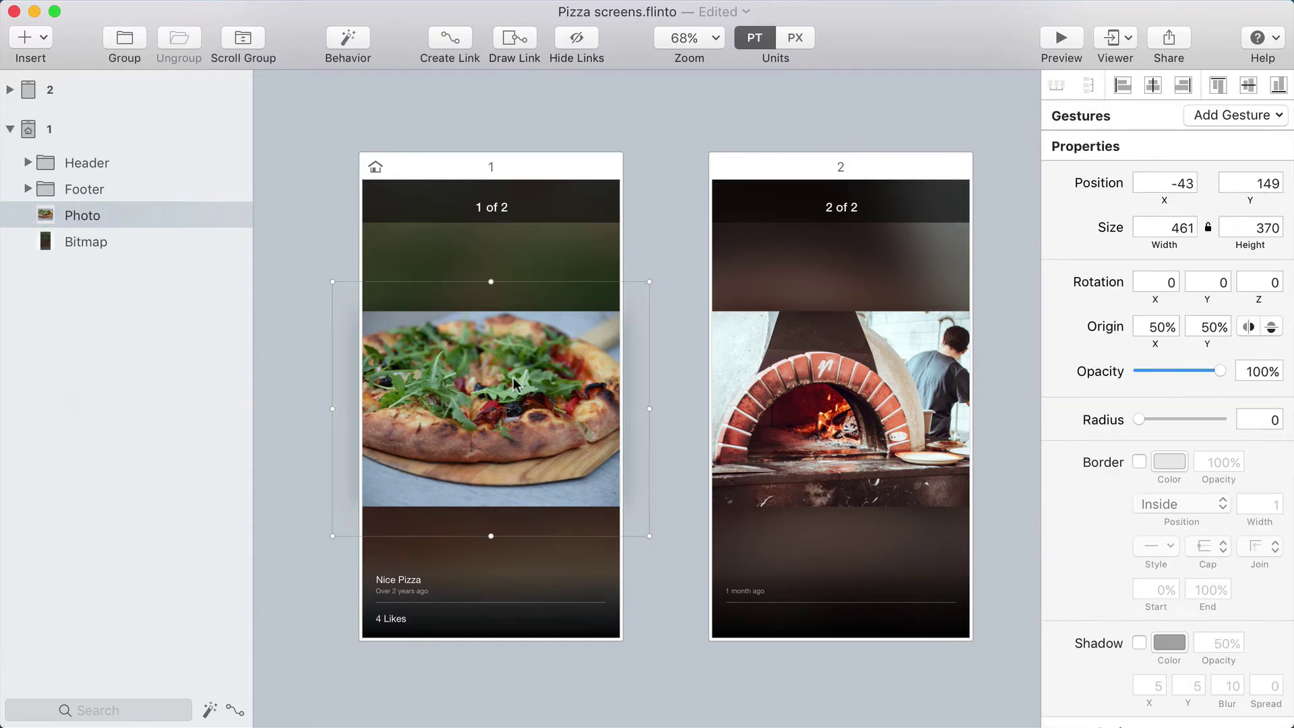
# Link the photo on screen 1 to screen 2 with a Left Swipe gesture and save a new "1 → 2" transition.
pyautogui.moveTo(669, 407); pyautogui.dragTo(830, 367)
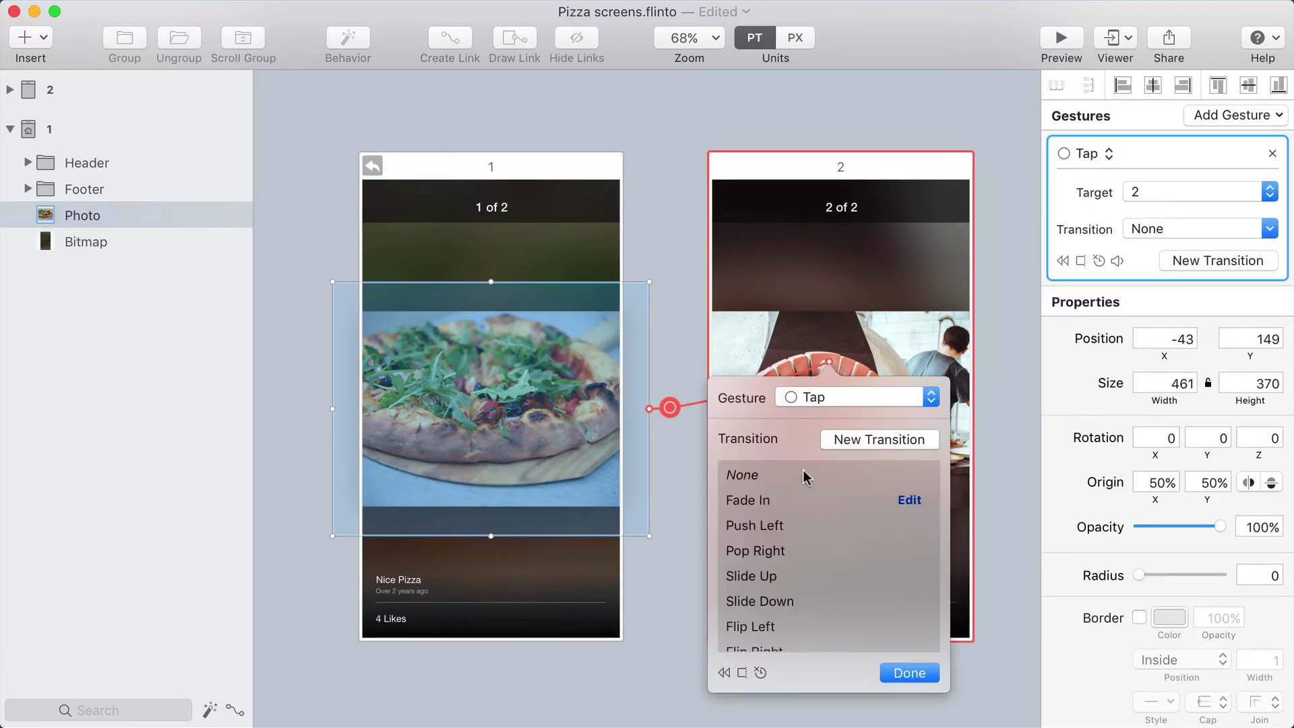
pyautogui.click(812, 398)
pyautogui.click(835, 470)
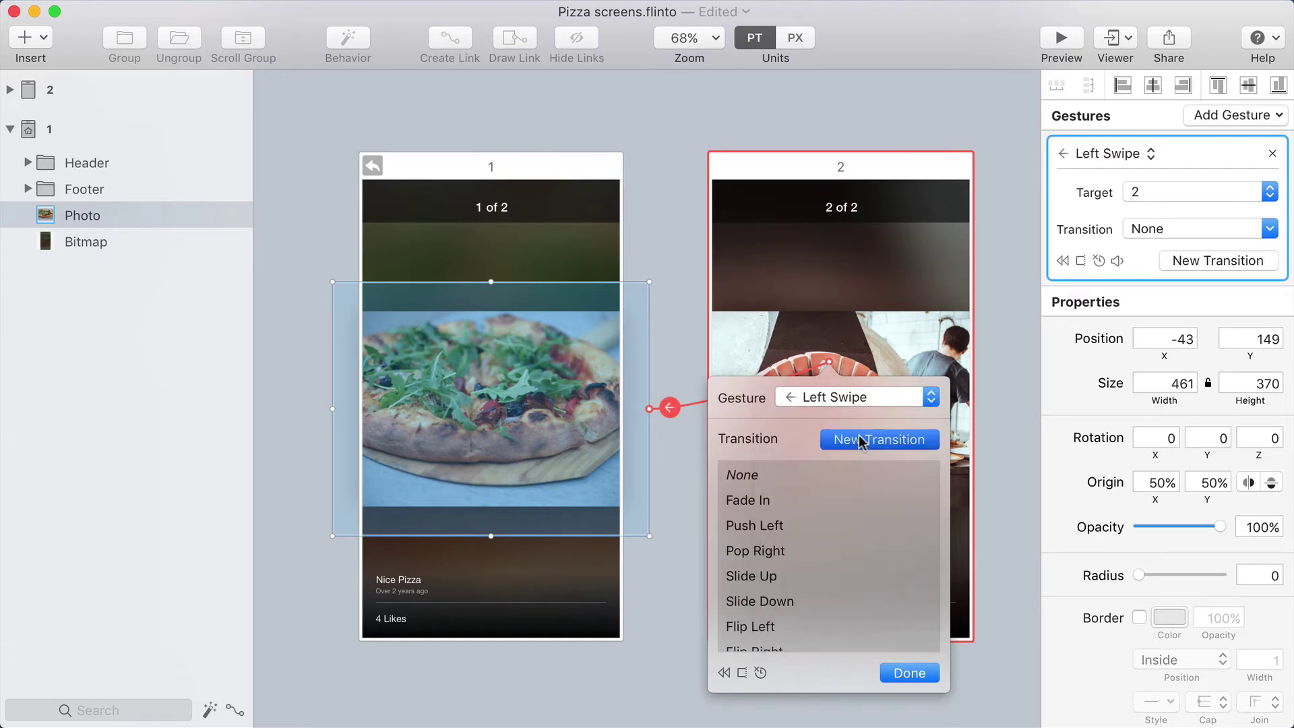
pyautogui.click(860, 441)
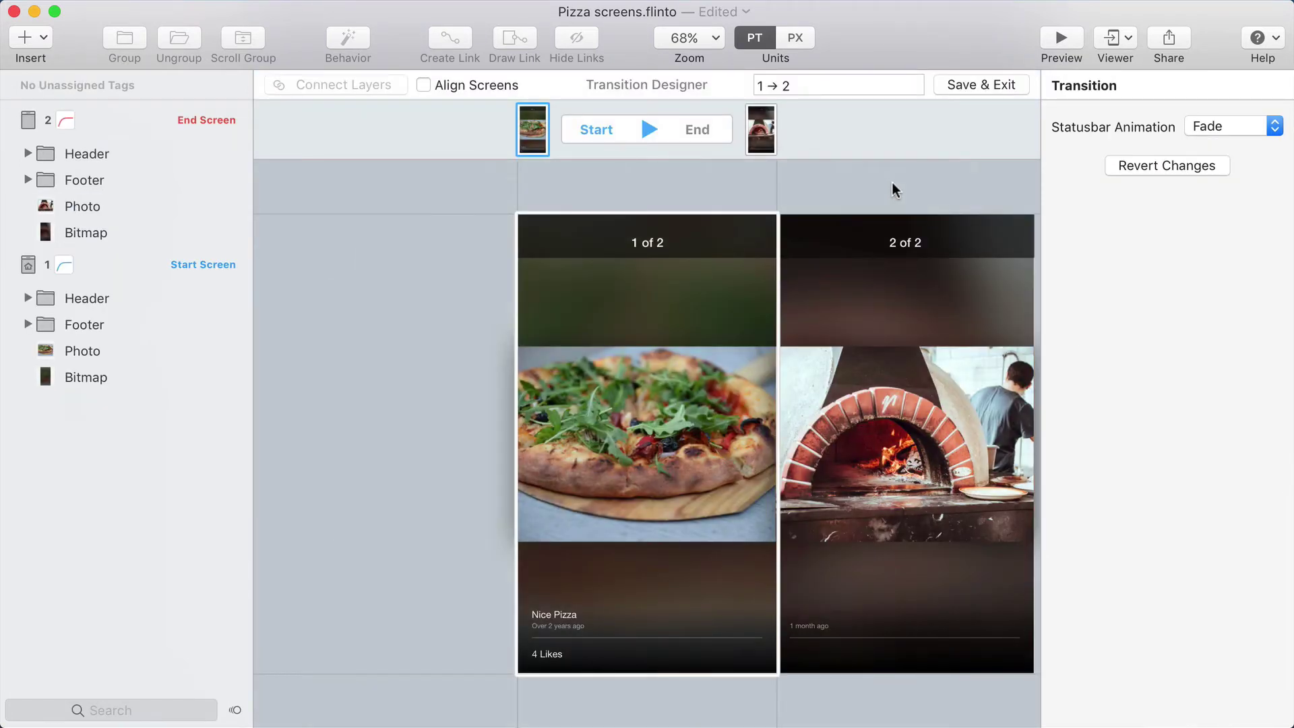
pyautogui.click(915, 311)
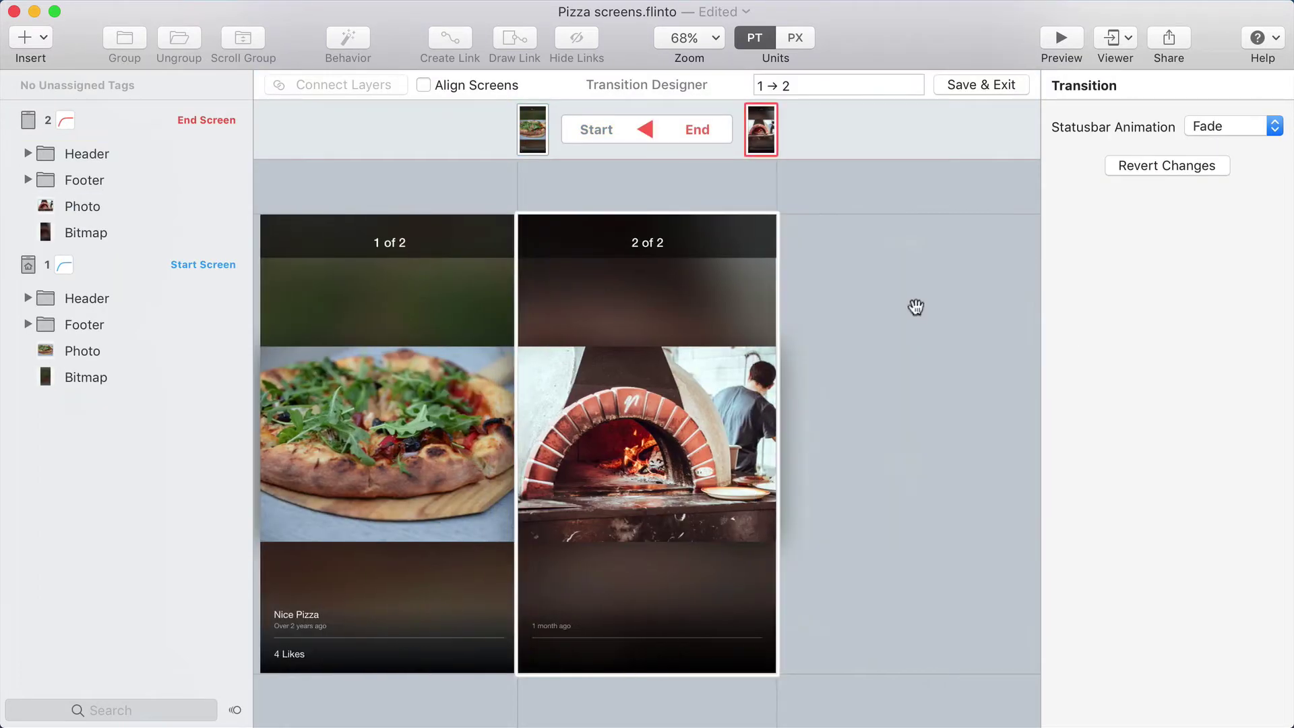
pyautogui.press('space')
pyautogui.click(967, 88)
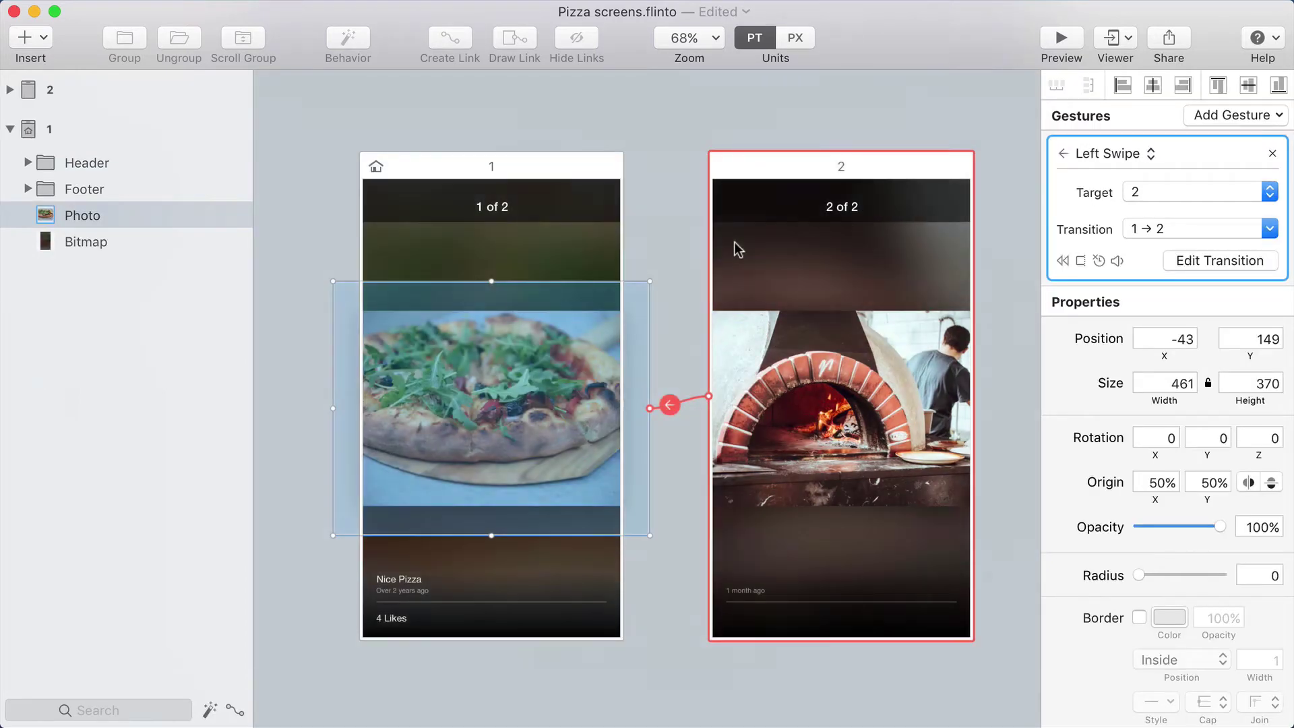
# Add a Back Link to the photo on screen 2 with a Right Swipe gesture.
pyautogui.click(785, 409)
pyautogui.click(837, 261)
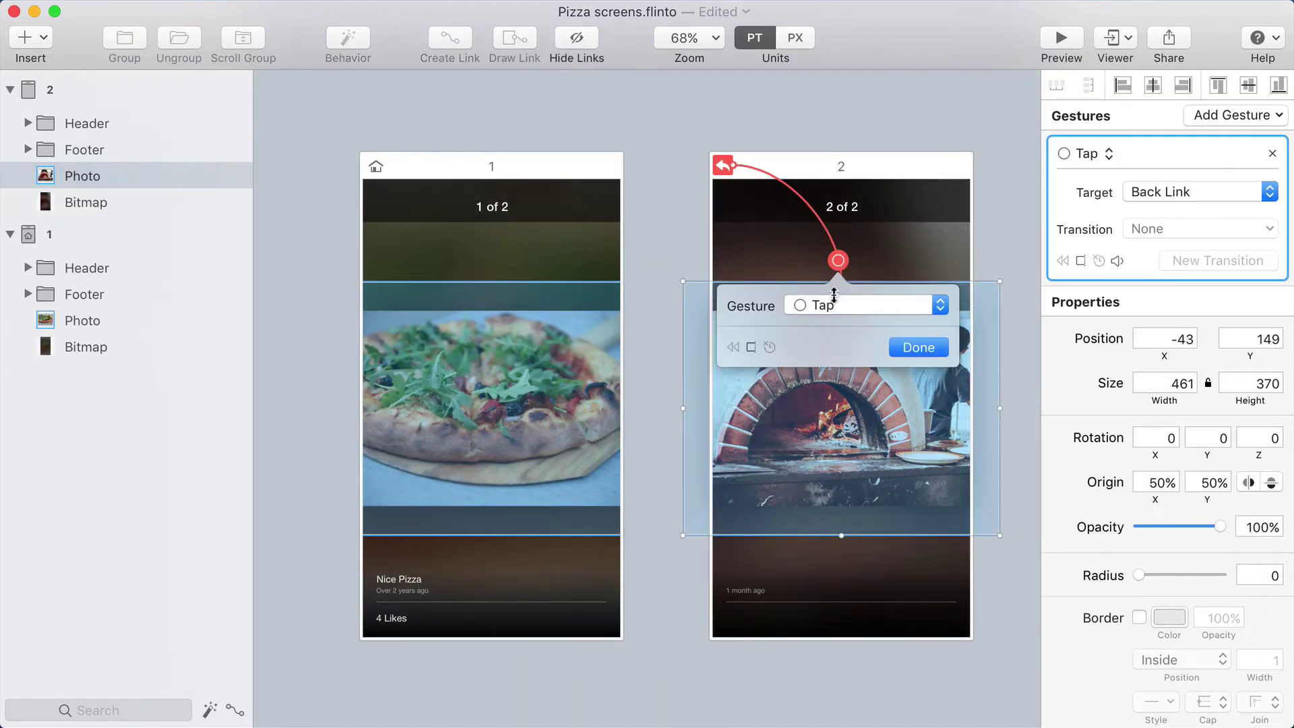
pyautogui.click(822, 305)
pyautogui.click(848, 397)
# Preview the prototype and swipe between the two photo screens to check the transition.
pyautogui.click(1076, 58)
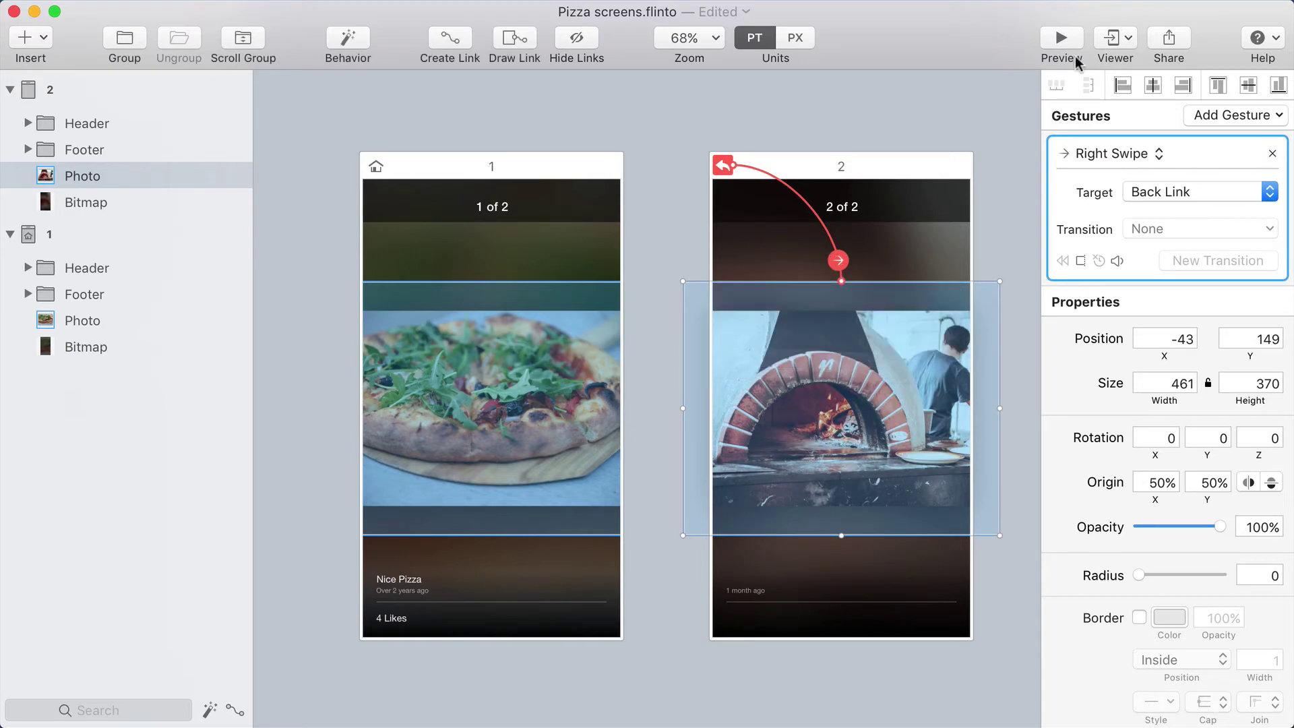
pyautogui.click(1058, 42)
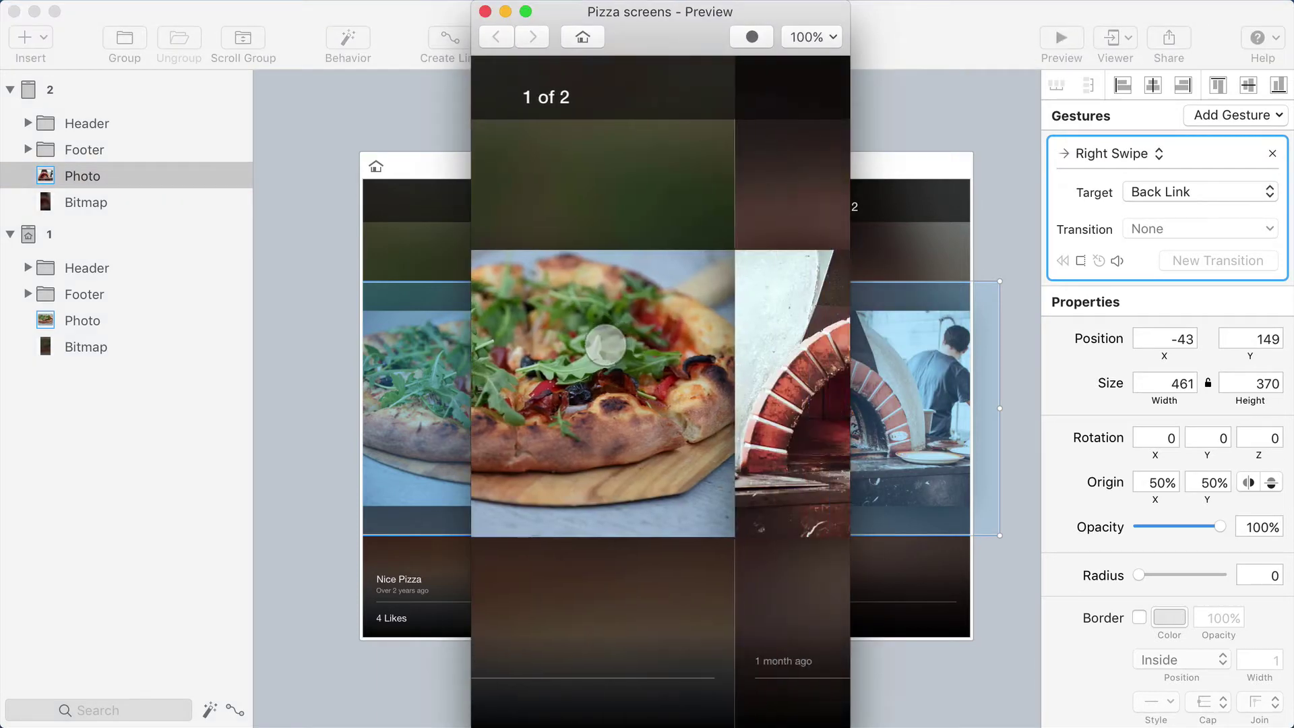
pyautogui.moveTo(571, 344); pyautogui.dragTo(880, 337)
pyautogui.moveTo(660, 309); pyautogui.dragTo(650, 277)
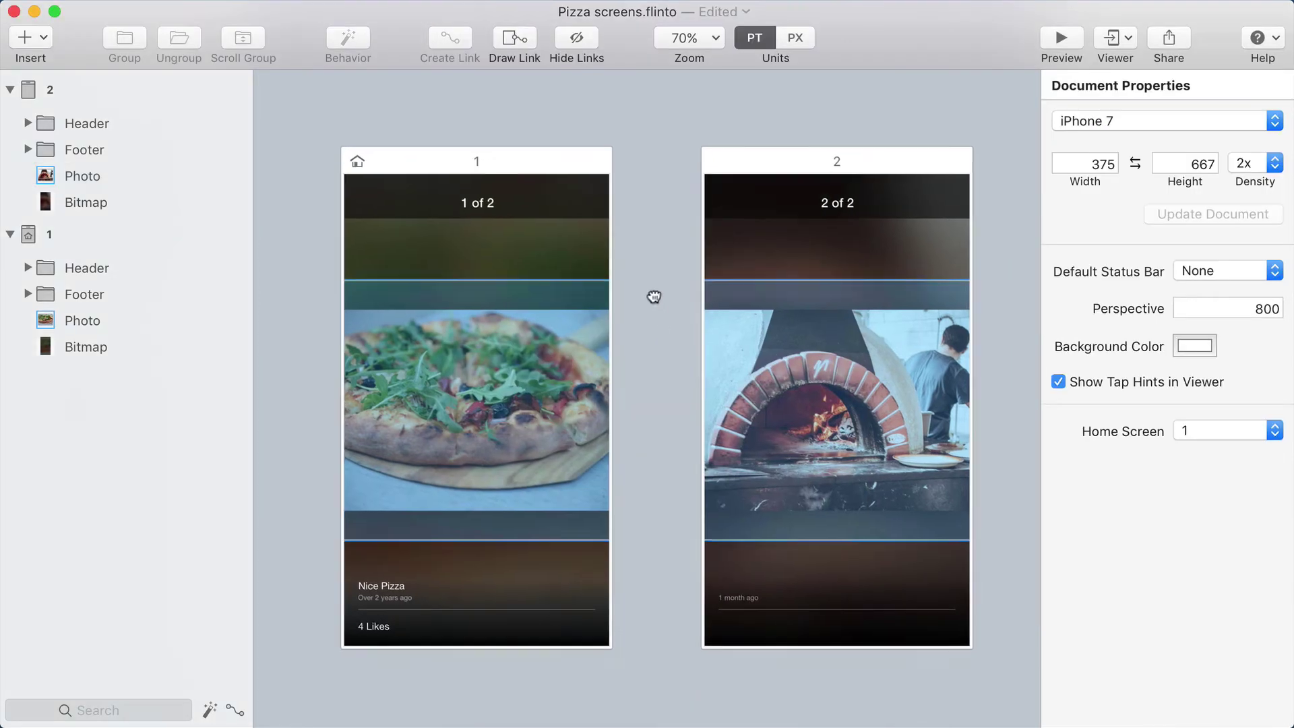
# Reopen the "1 → 2" transition and align its start and end screens on top of each other.
pyautogui.doubleClick(528, 301)
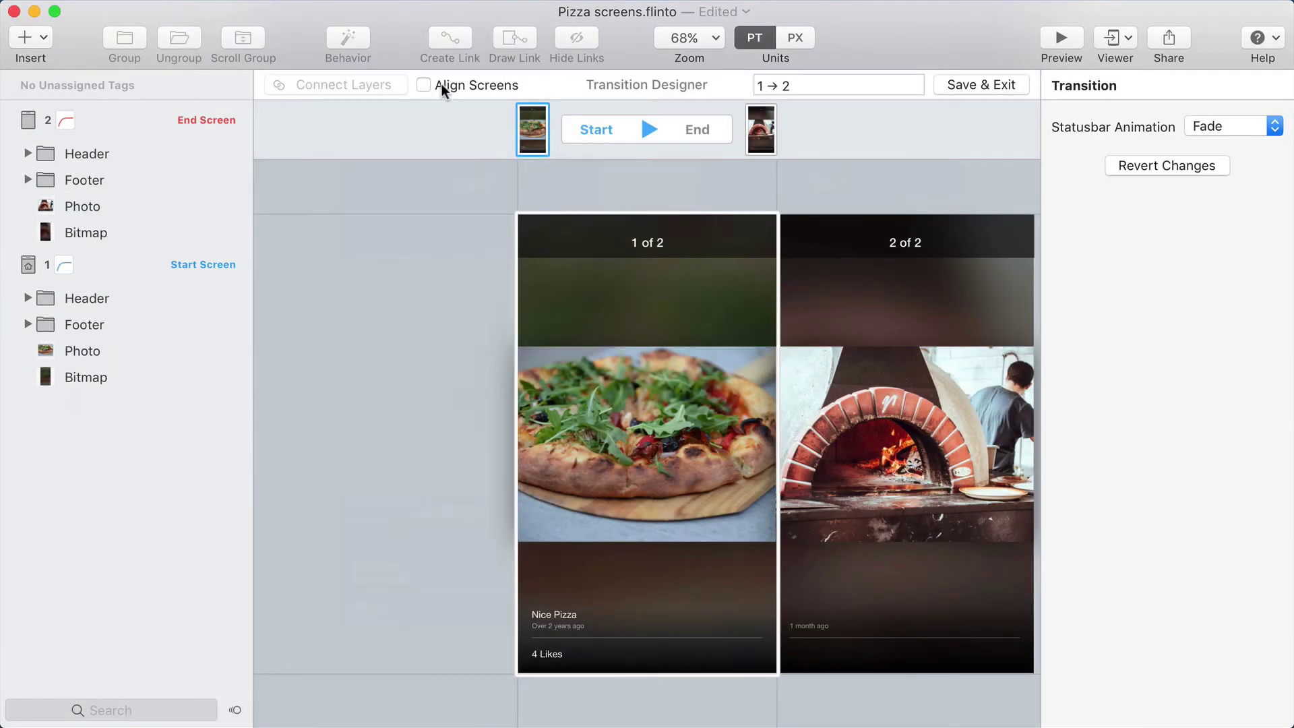
pyautogui.click(424, 86)
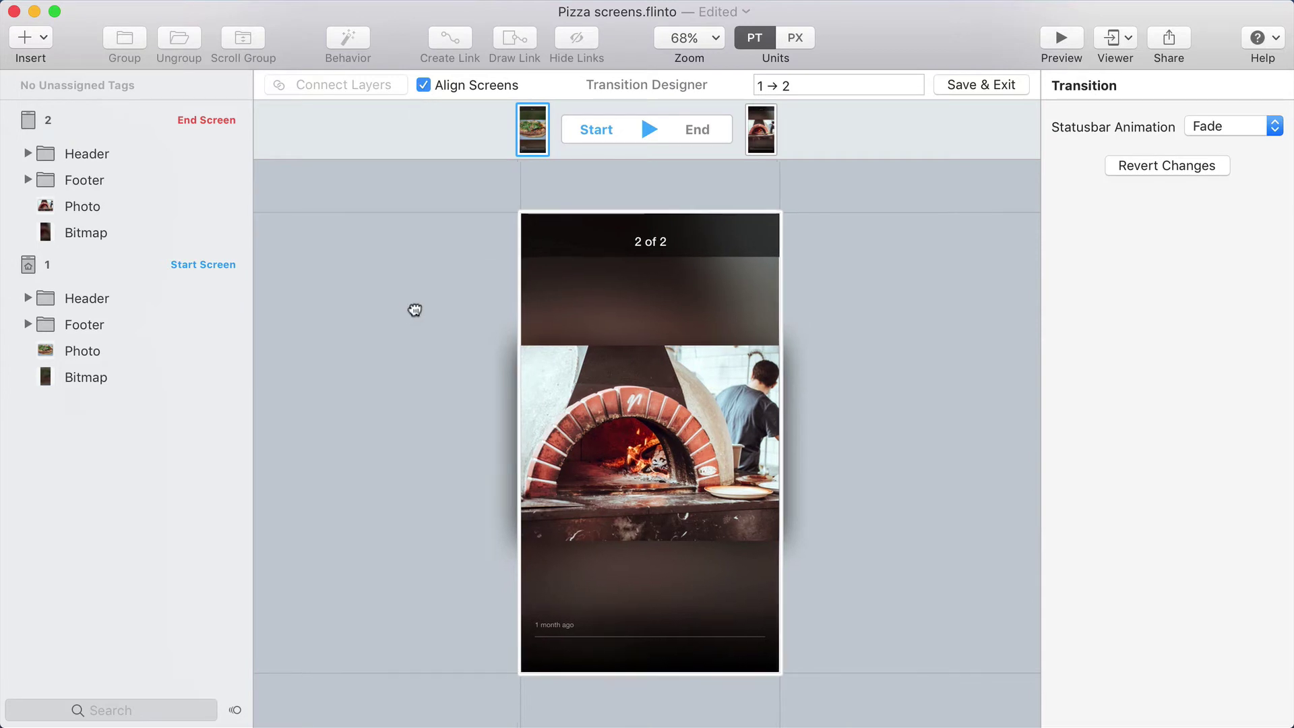
pyautogui.moveTo(428, 301); pyautogui.dragTo(448, 291)
# Fade screen 2's background Bitmap out completely in the transition's start state.
pyautogui.click(85, 232)
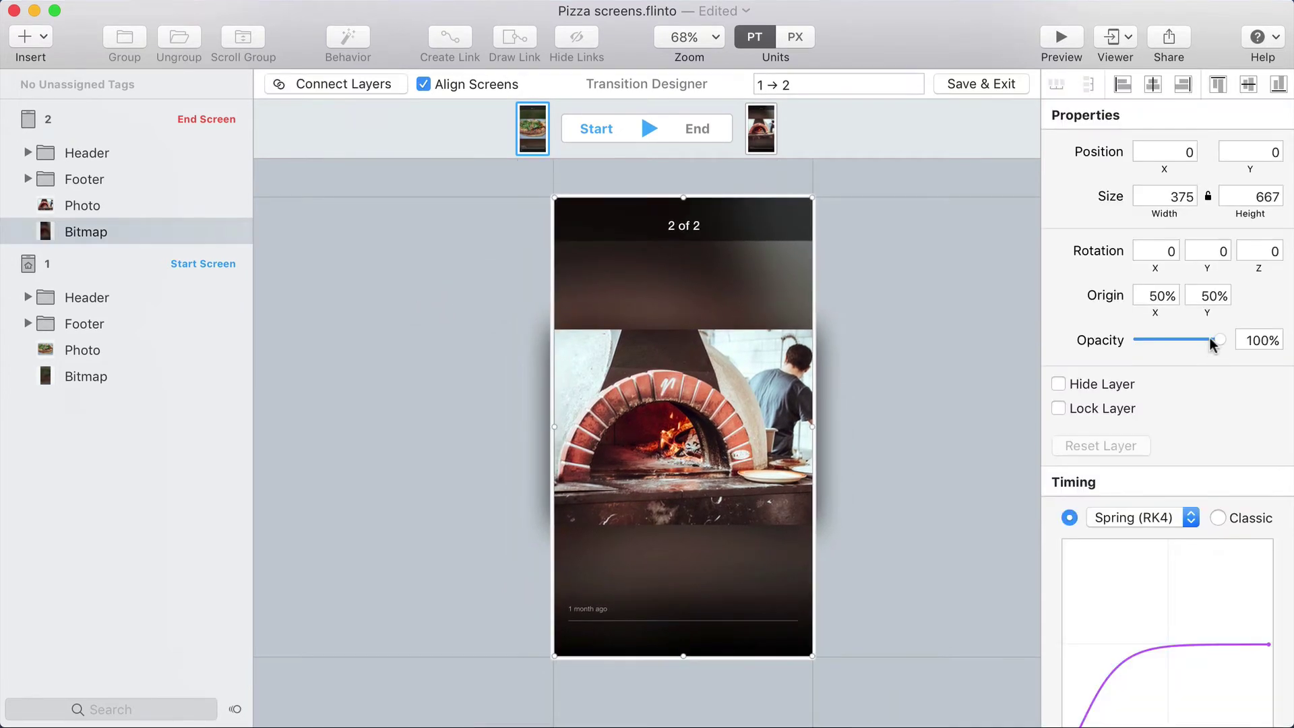
pyautogui.moveTo(1217, 339); pyautogui.dragTo(1161, 340)
pyautogui.click(918, 285)
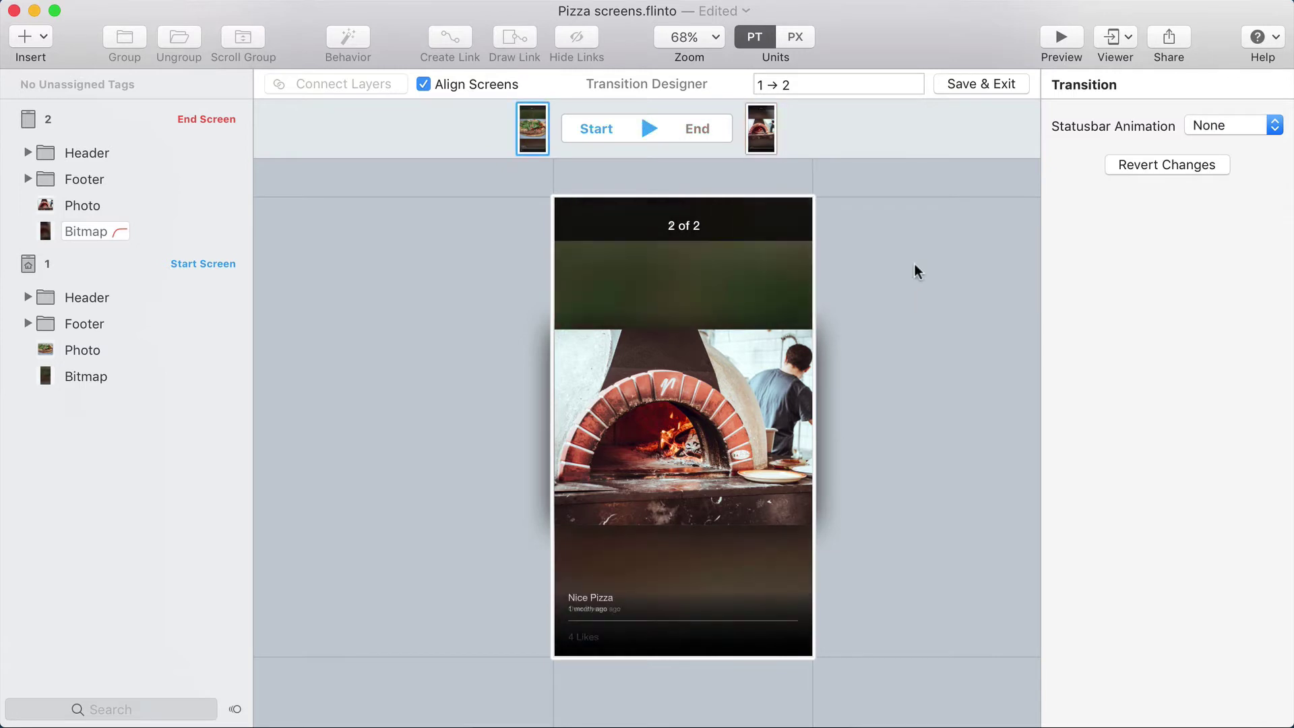
# Place screen 2's photo at X 376 in the start state and screen 1's photo at X -461 in the end state.
pyautogui.moveTo(630, 414); pyautogui.dragTo(917, 409)
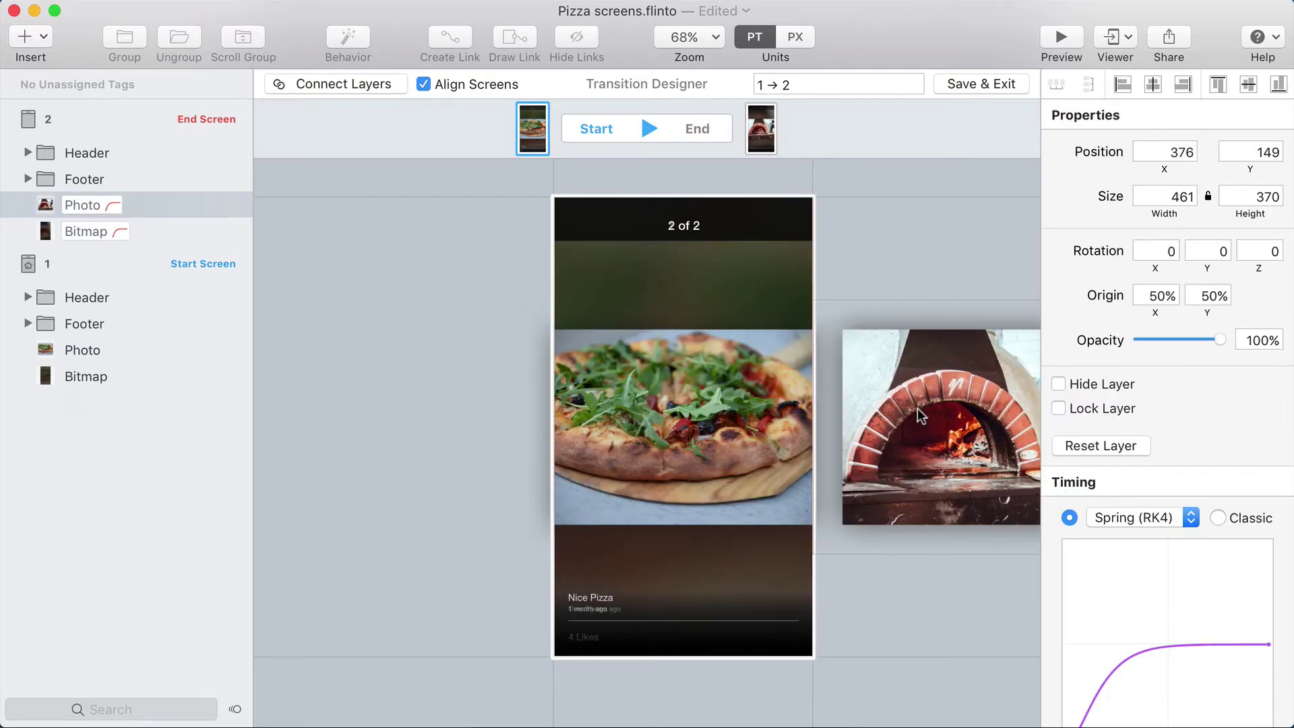
pyautogui.press('space')
pyautogui.moveTo(729, 425); pyautogui.dragTo(446, 415)
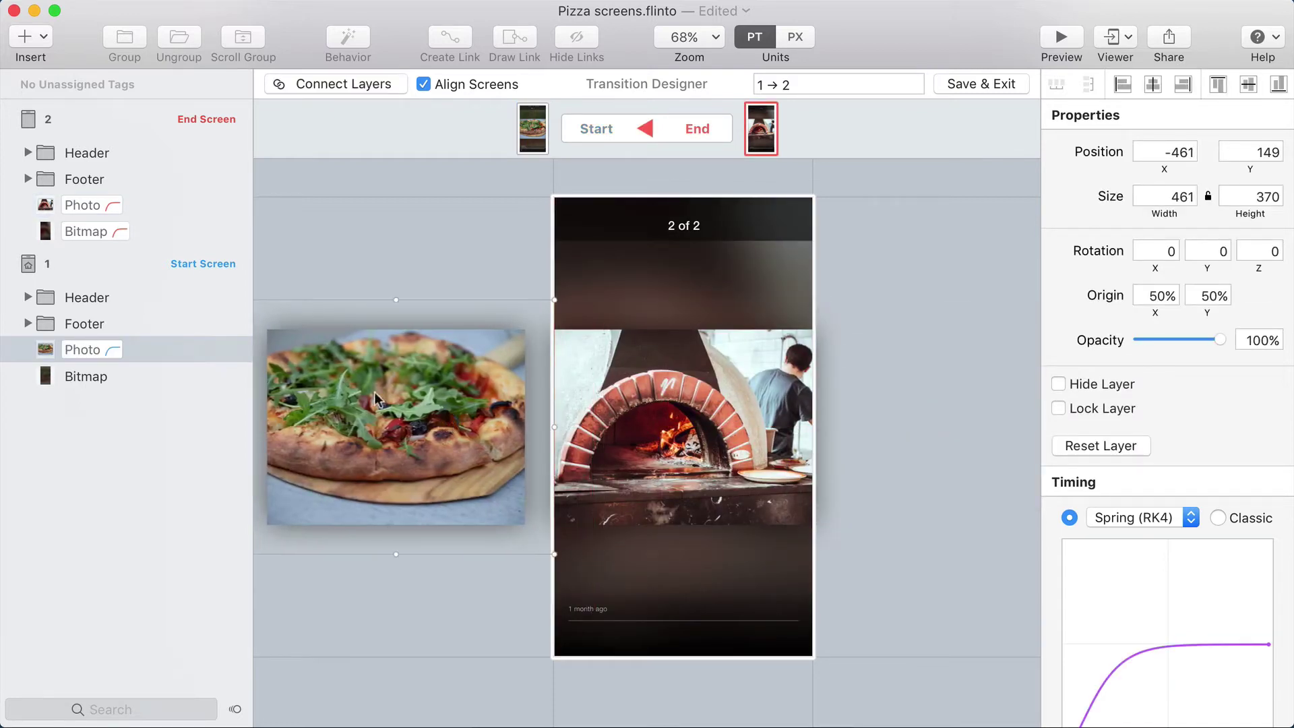
# Move the Bitmap layers of both screens out of their screens to the bottom of the layer stack.
pyautogui.press('Down')
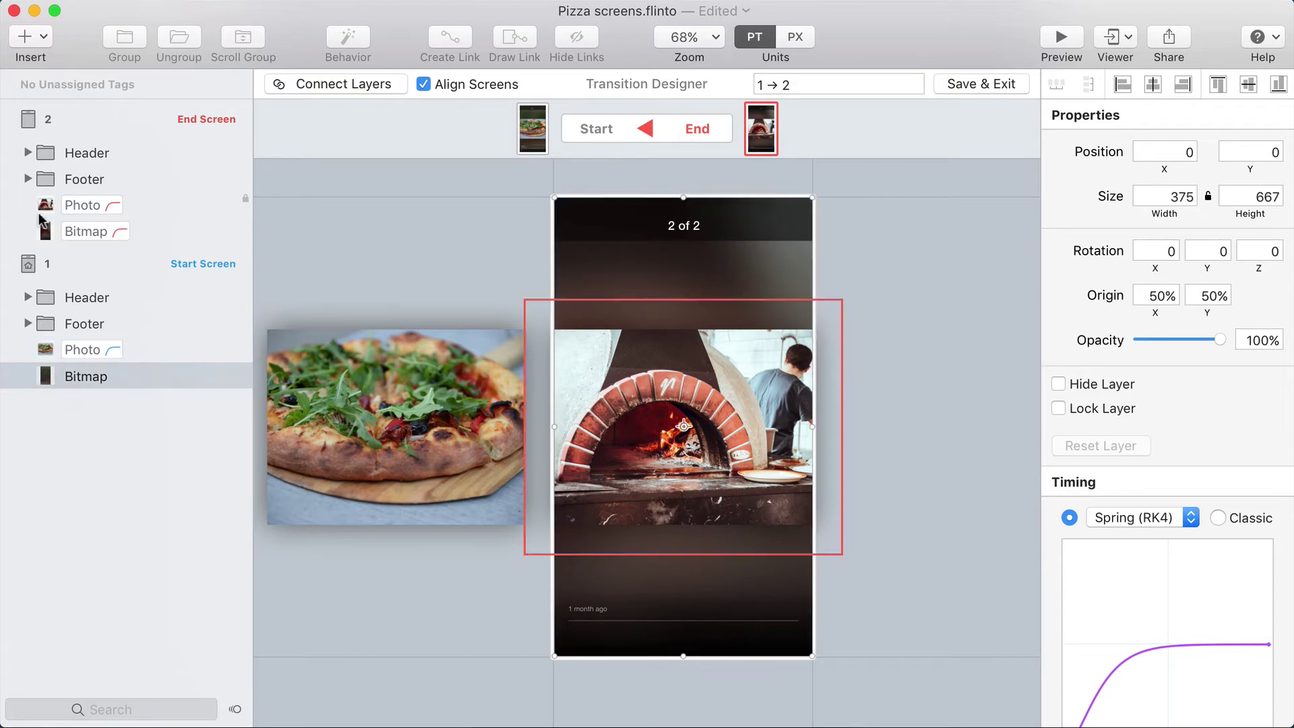
pyautogui.keyDown('super'); pyautogui.click(45, 231); pyautogui.keyUp('super')
pyautogui.moveTo(32, 399); pyautogui.dragTo(44, 405)
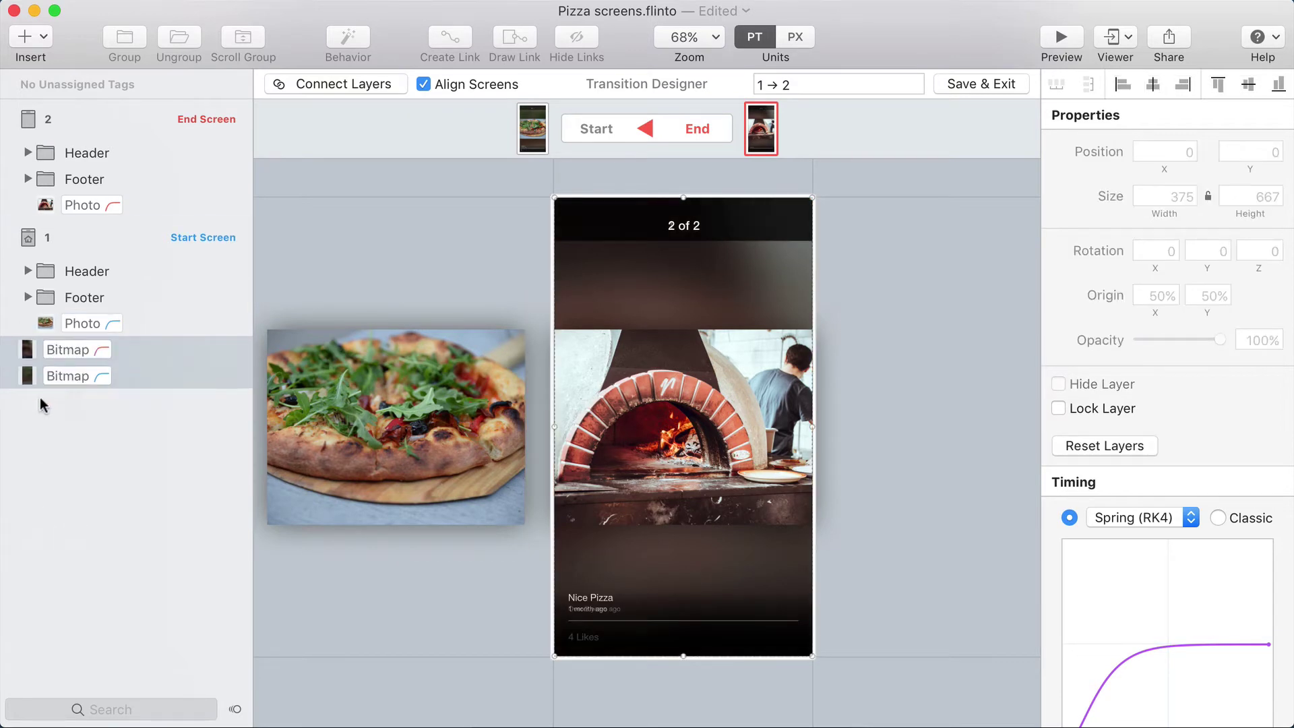
pyautogui.click(407, 613)
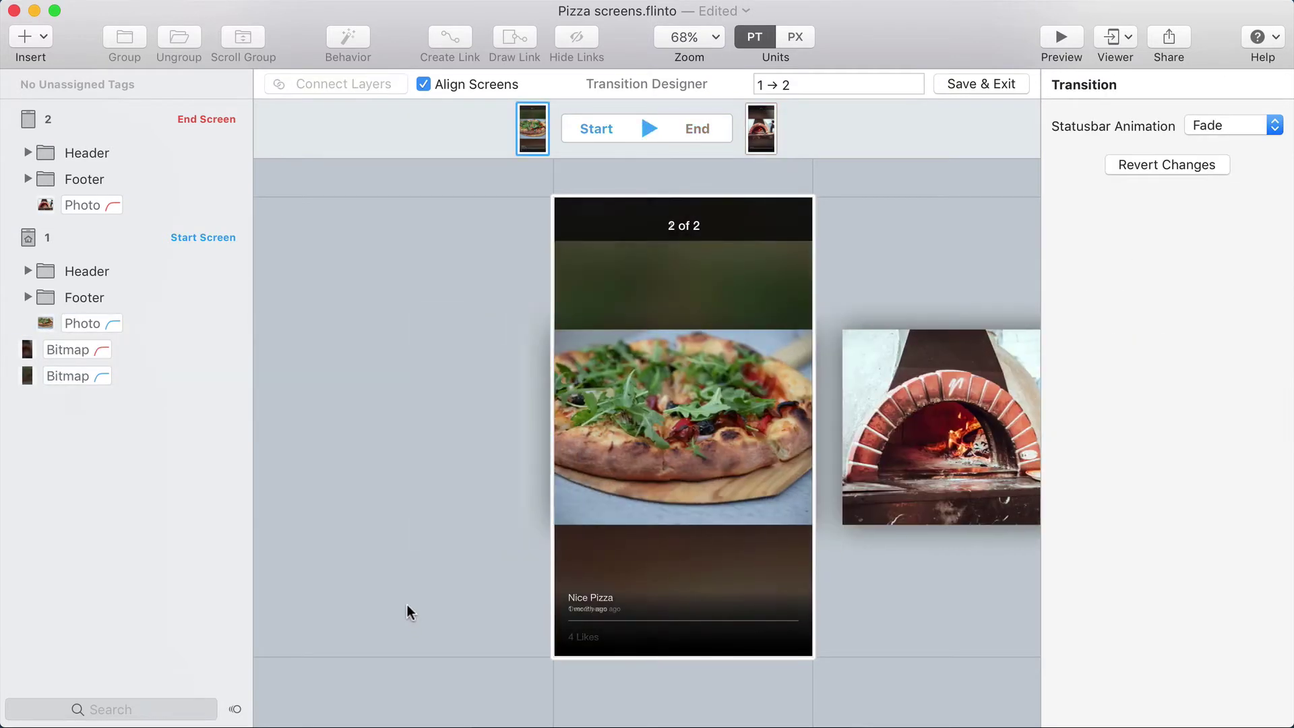
# Try hiding screen 2's whole Header group in the start state, and undo it.
pyautogui.click(622, 227)
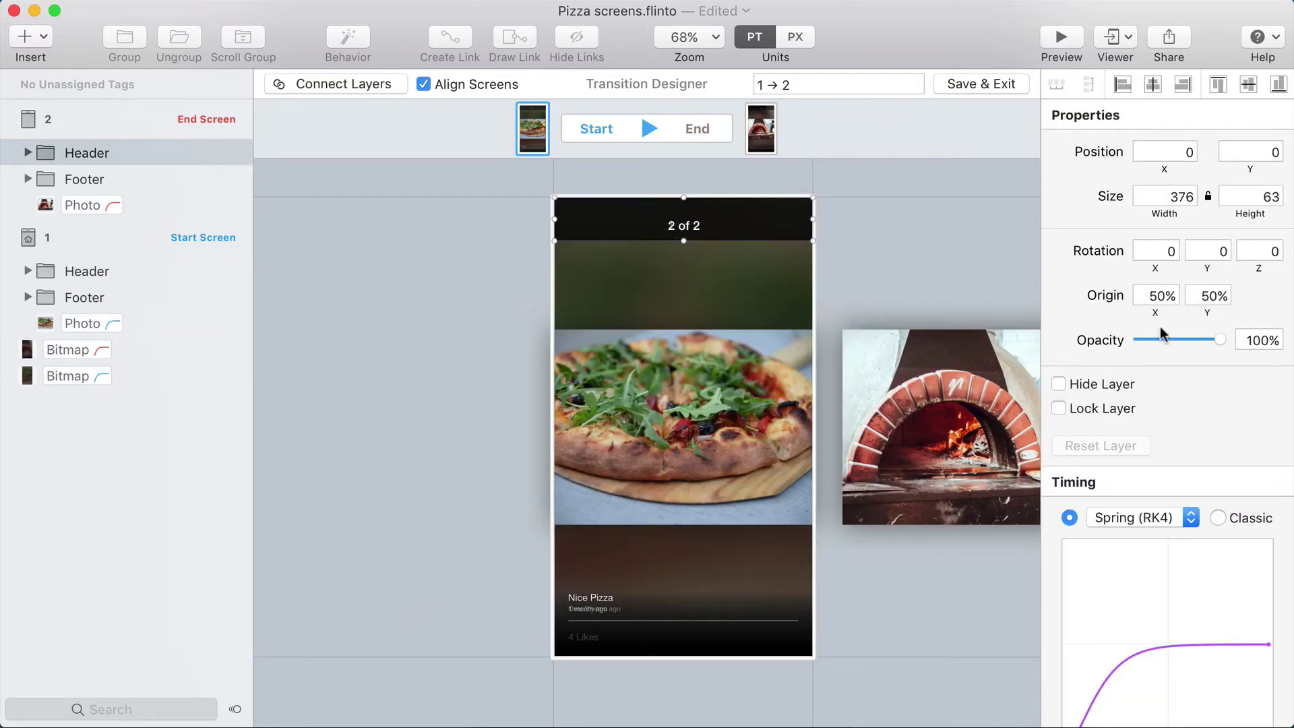
pyautogui.click(1102, 384)
pyautogui.click(935, 220)
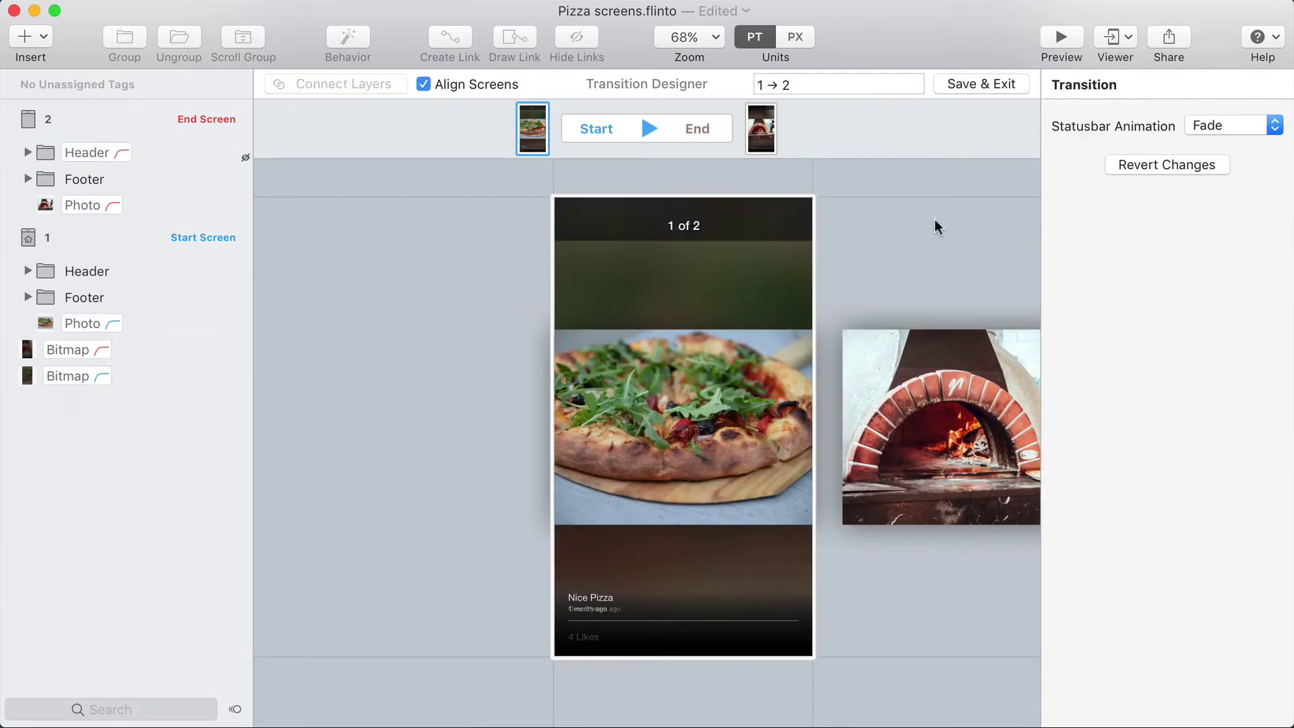
pyautogui.press('super+z')
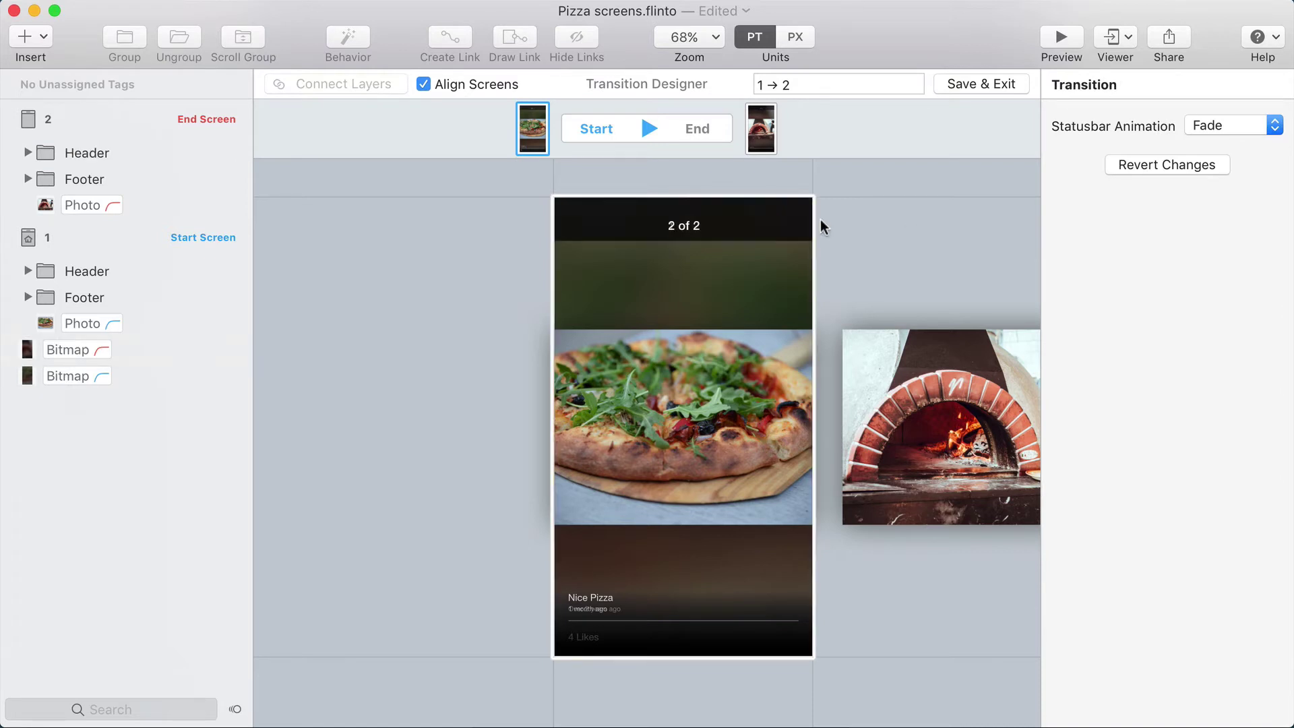
# Hide the Fade layer inside screen 2's Footer group in the start state.
pyautogui.click(28, 179)
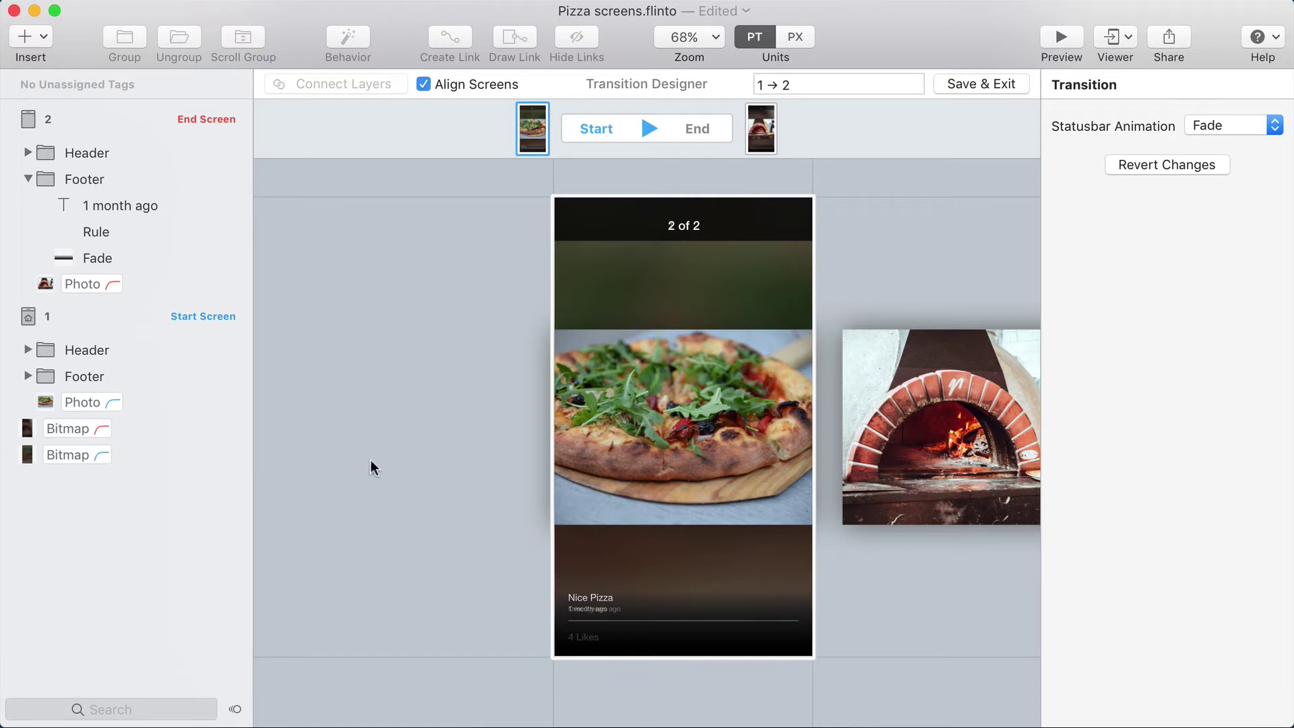
pyautogui.click(104, 261)
pyautogui.click(244, 260)
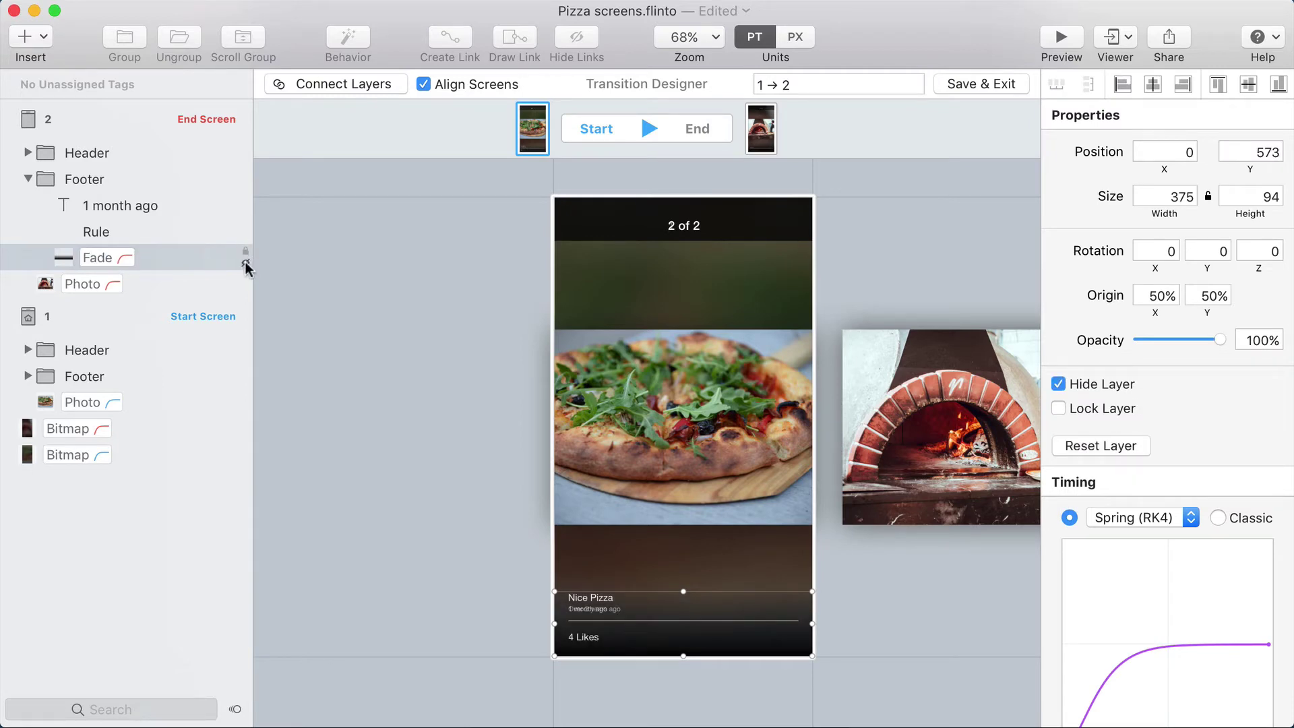
pyautogui.click(246, 263)
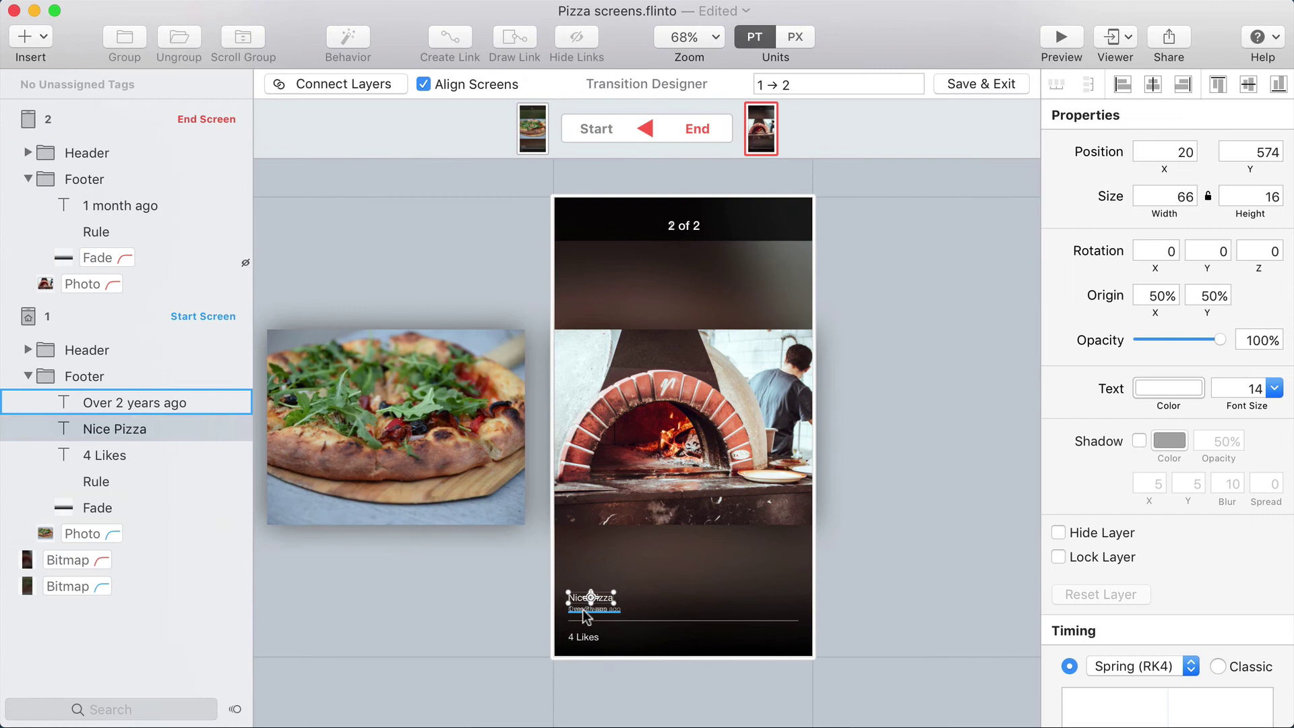
# Fade out screen 1's three footer texts in the end state, and hide screen 2's footer timestamp and Rule in the start state.
pyautogui.keyDown('shift'); pyautogui.click(580, 638); pyautogui.keyUp('shift')
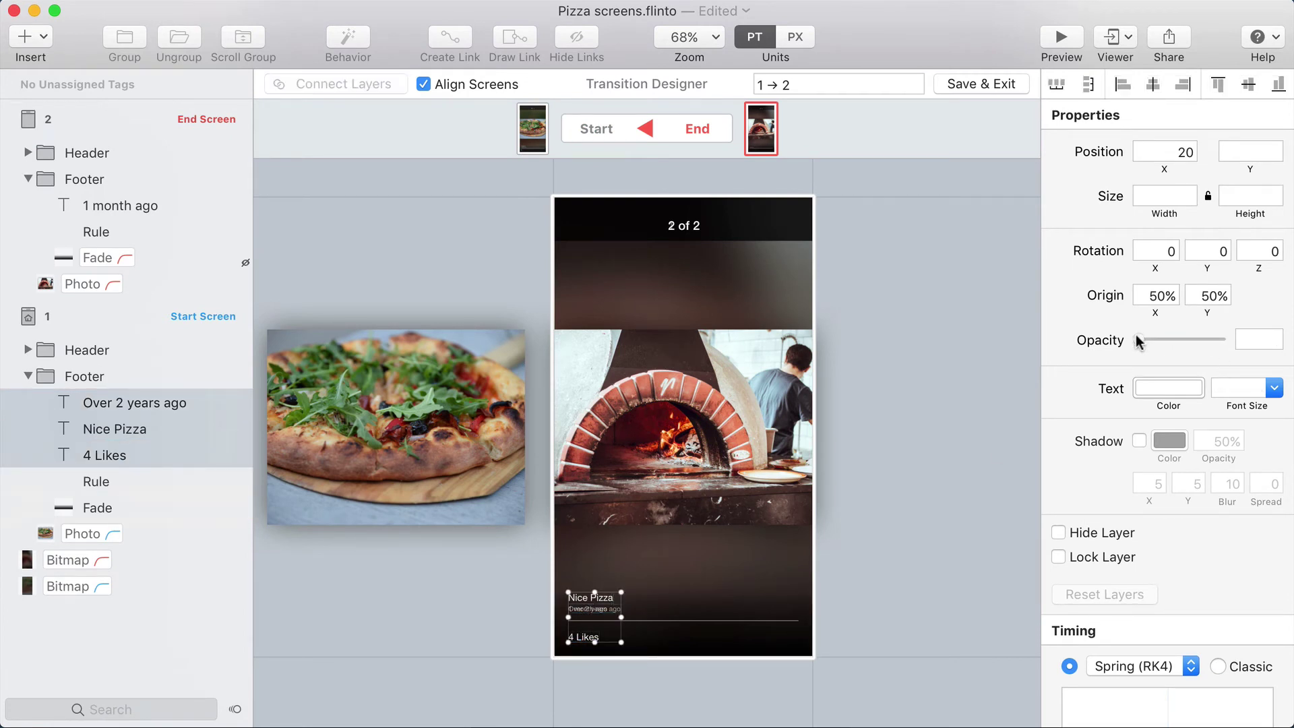
pyautogui.click(927, 583)
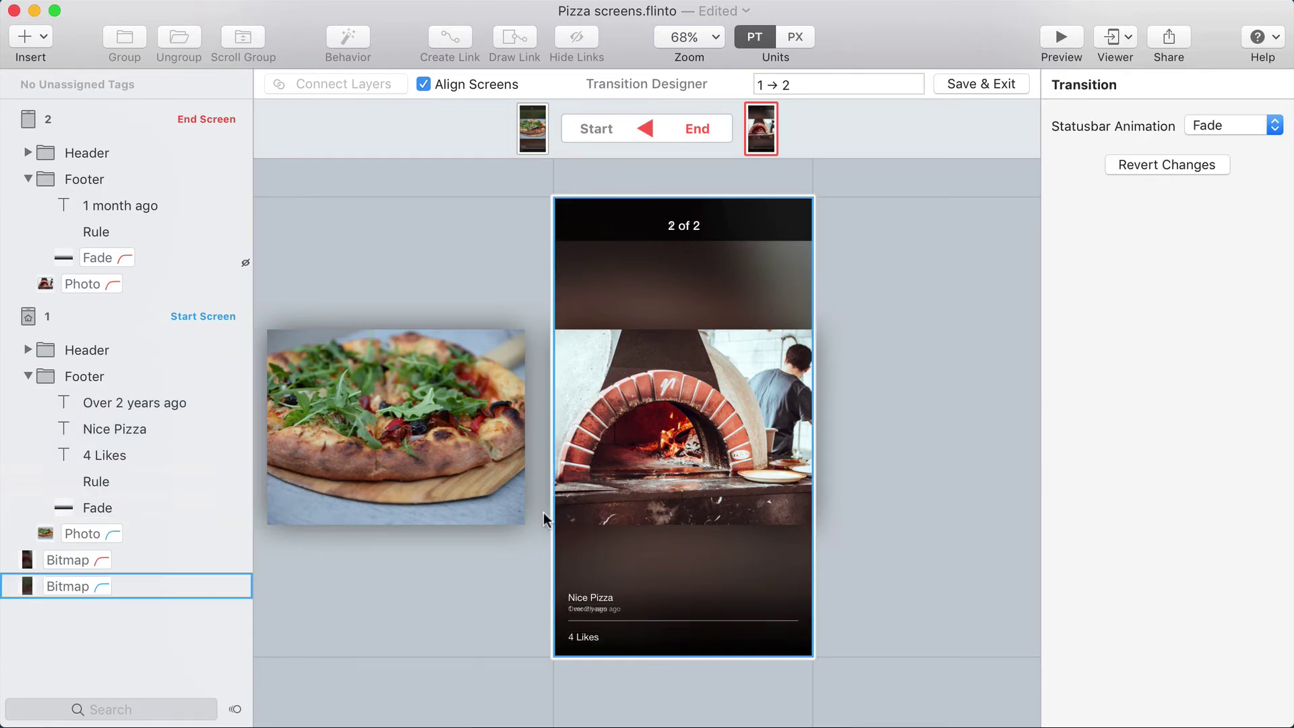
pyautogui.click(240, 234)
pyautogui.press('space')
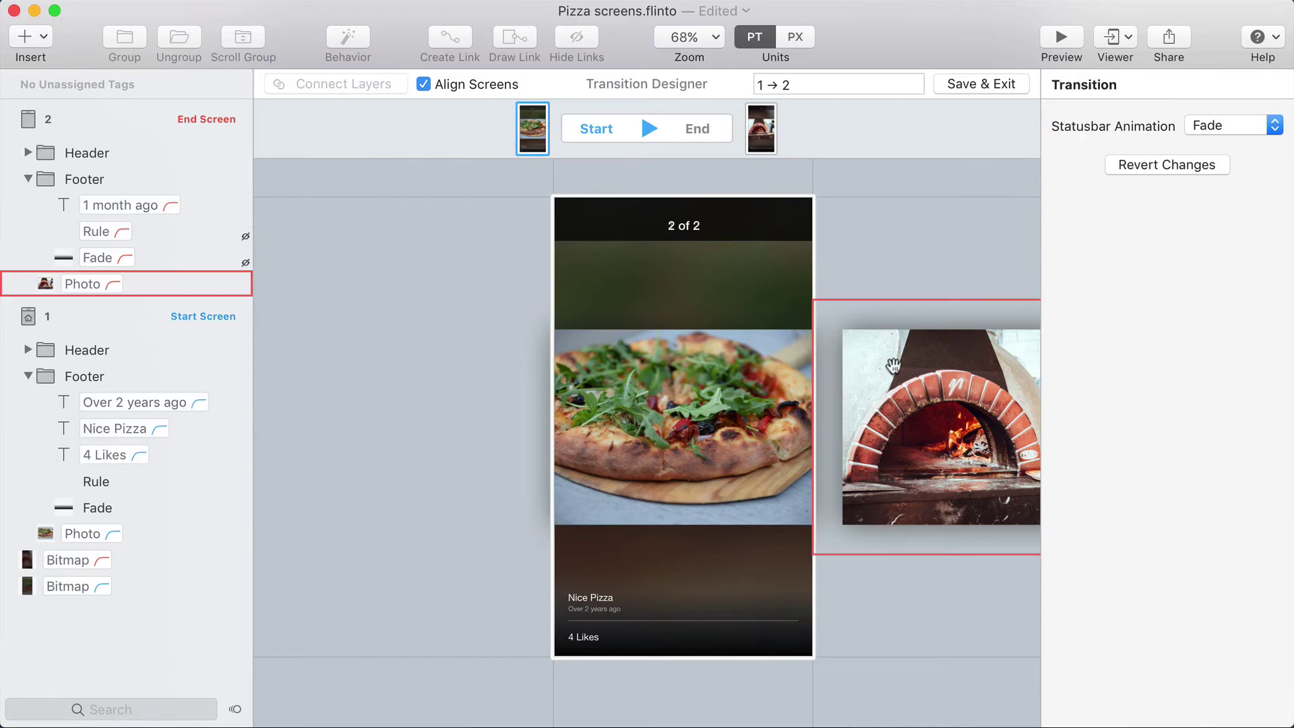
pyautogui.press('space')
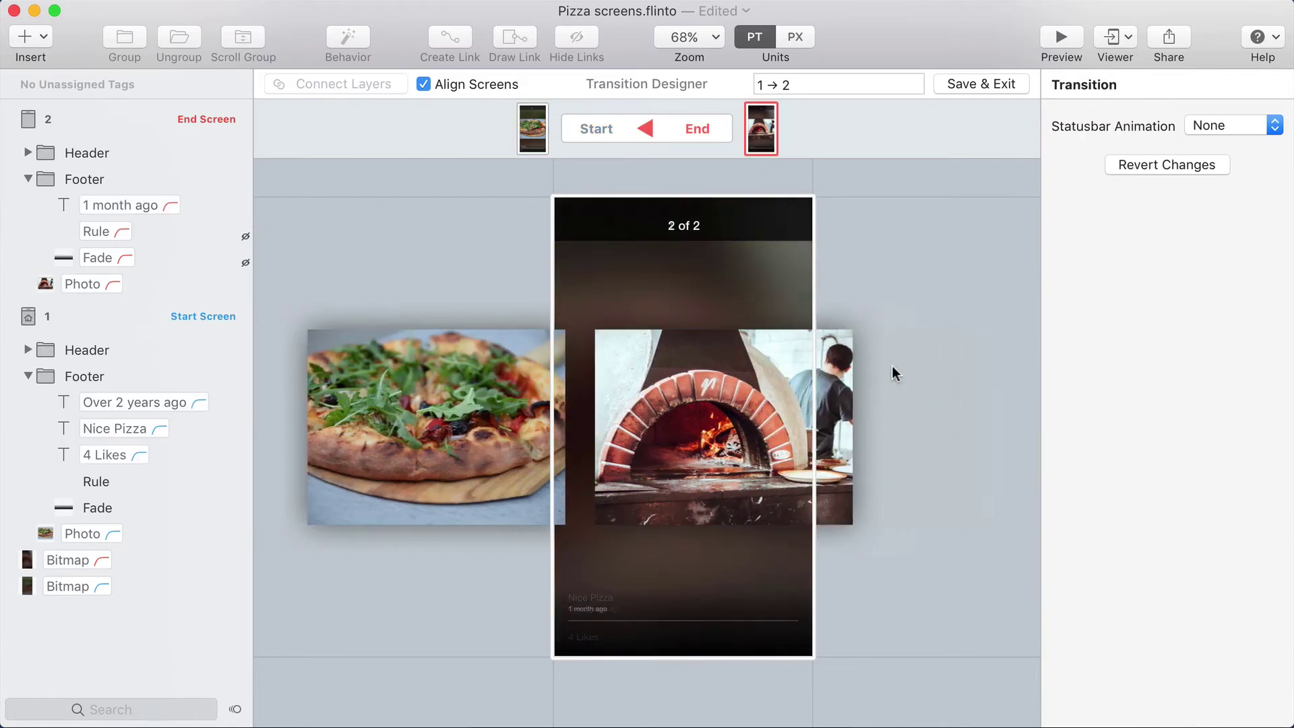
pyautogui.press('space')
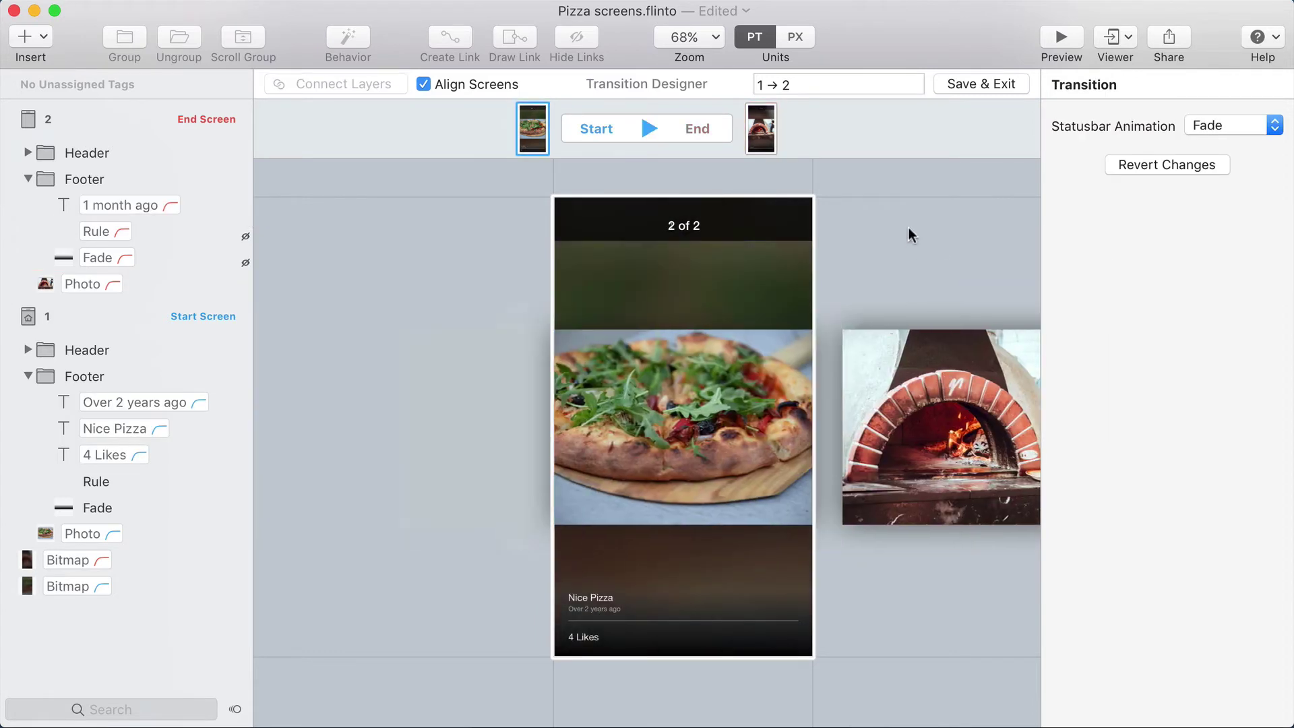
# Set the "2 of 2" text's opacity to 0% and hide screen 2's Header BG in the start state.
pyautogui.click(682, 228)
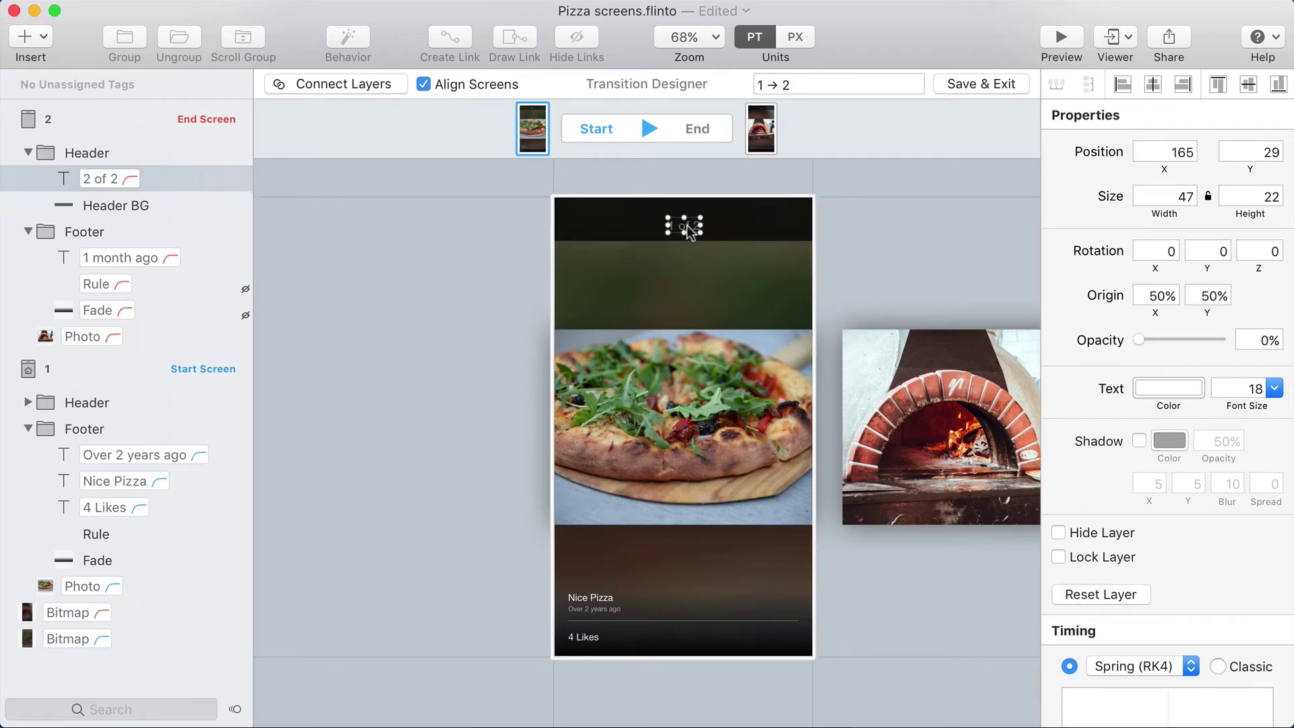
pyautogui.click(113, 207)
pyautogui.click(245, 211)
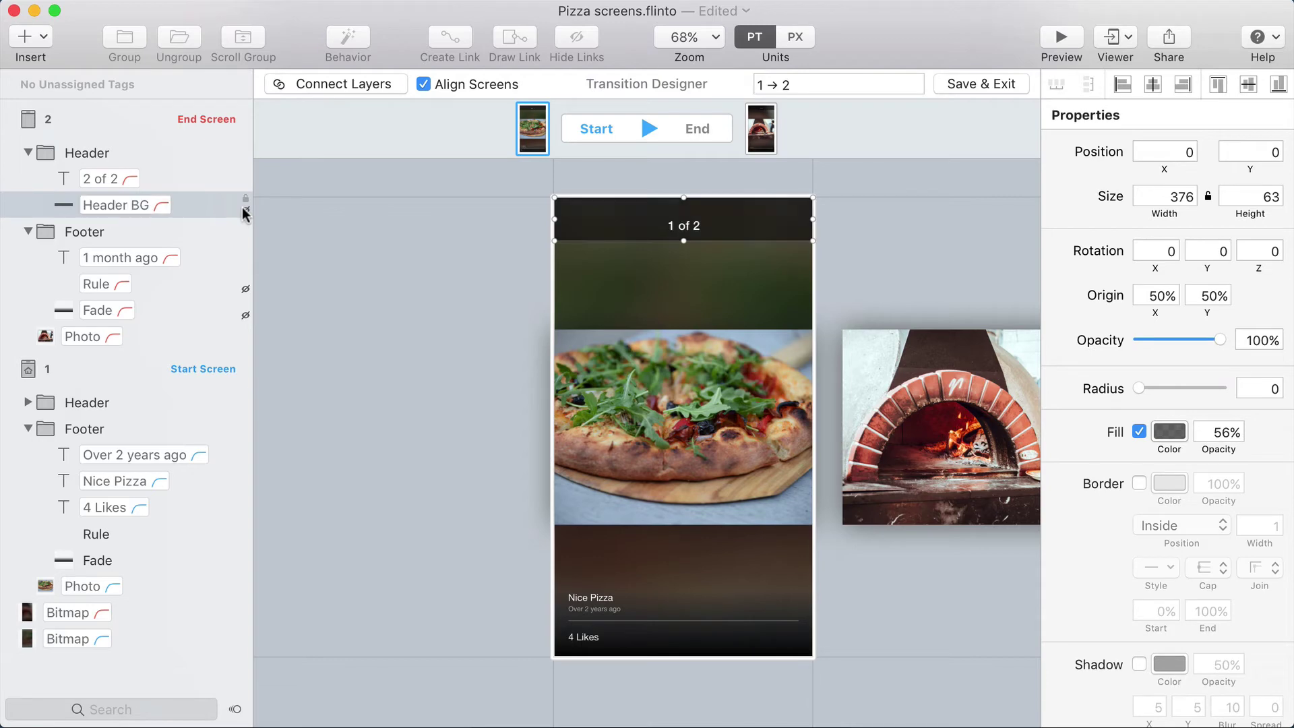
# Set the "1 of 2" header text's opacity to 0% in the end state.
pyautogui.press('space')
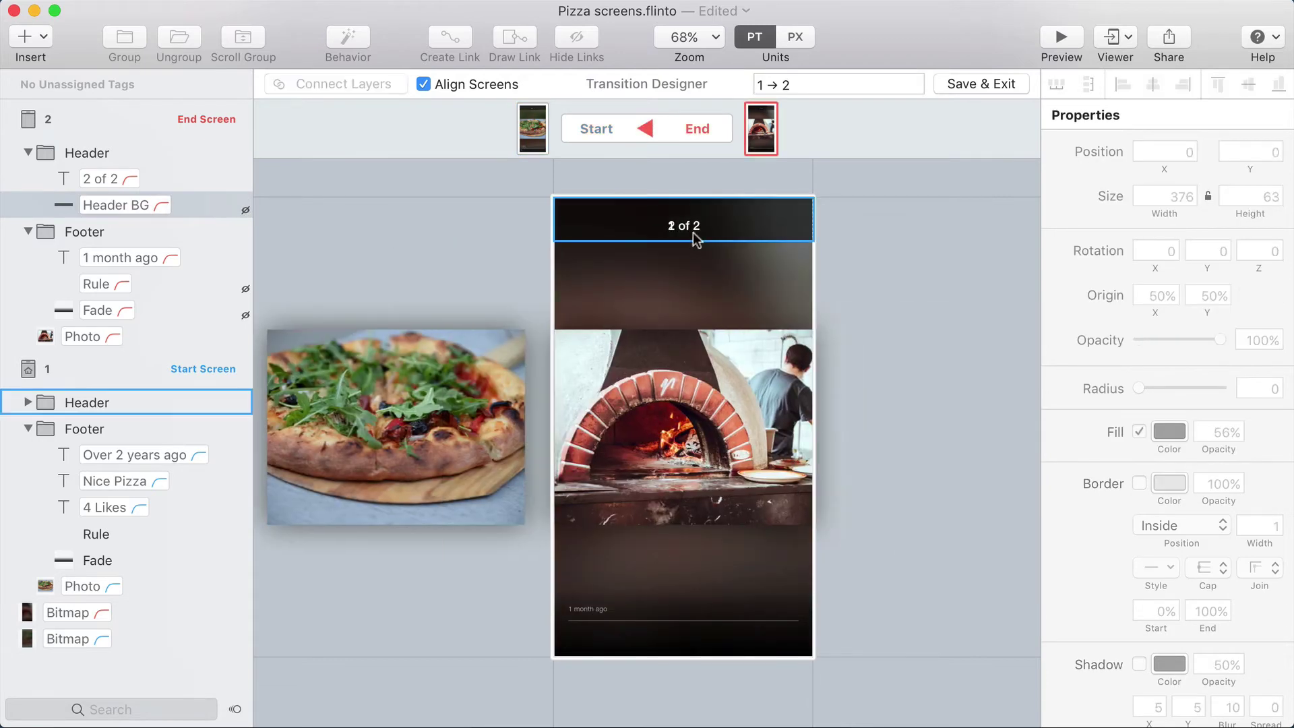
pyautogui.keyDown('super'); pyautogui.click(676, 230); pyautogui.keyUp('super')
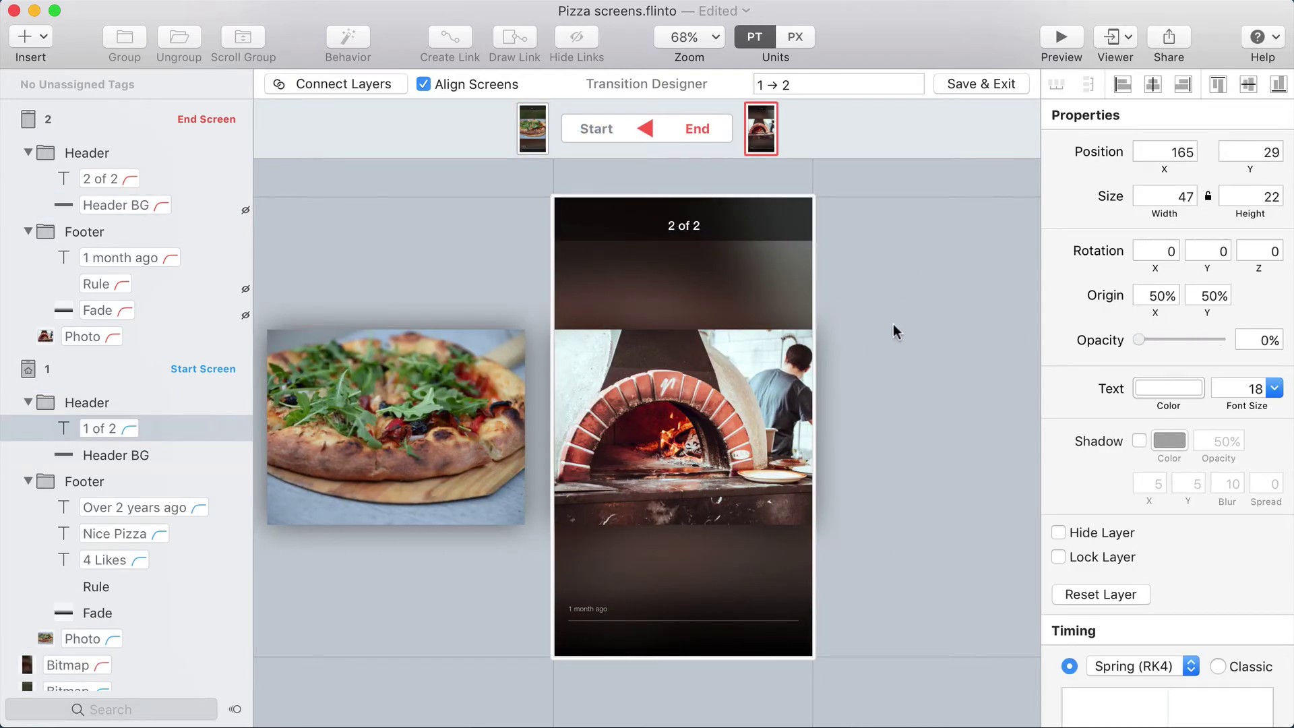
pyautogui.click(906, 257)
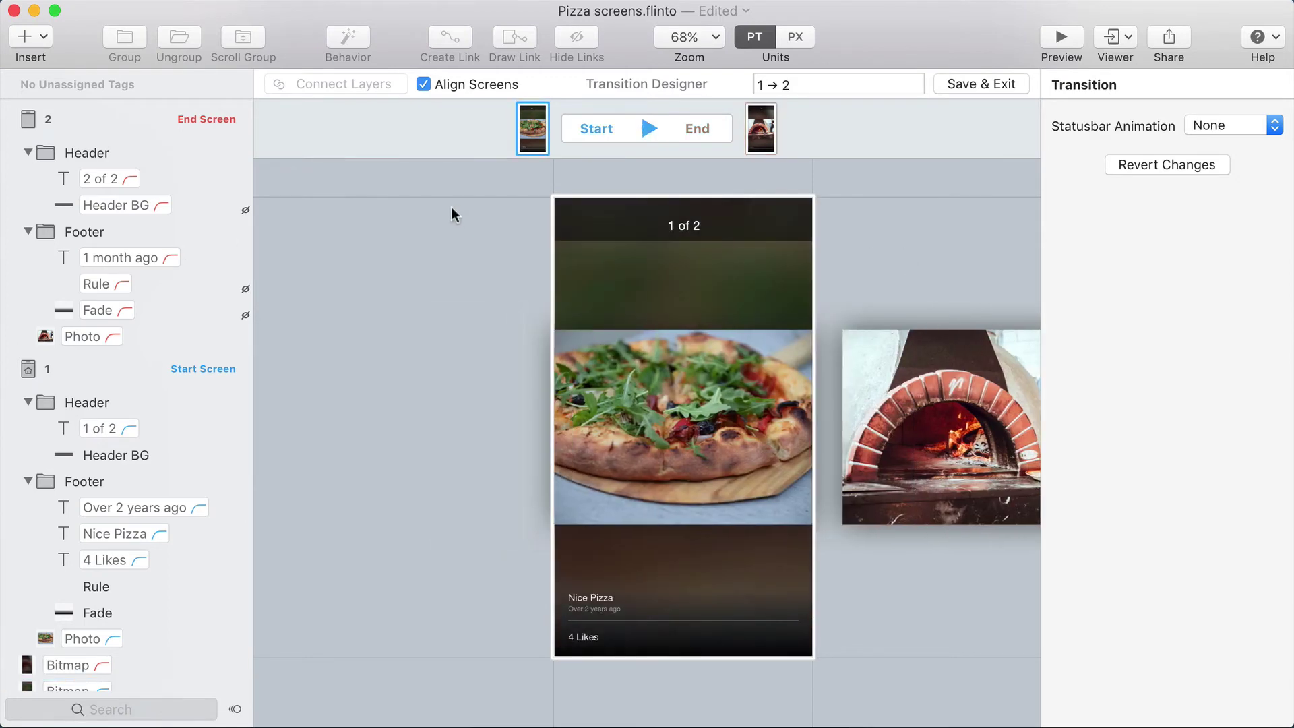
# Try moving the "1 of 2" header text and rotating it to -45° in the end state.
pyautogui.keyDown('super'); pyautogui.click(681, 221); pyautogui.keyUp('super')
pyautogui.moveTo(681, 221); pyautogui.dragTo(649, 227)
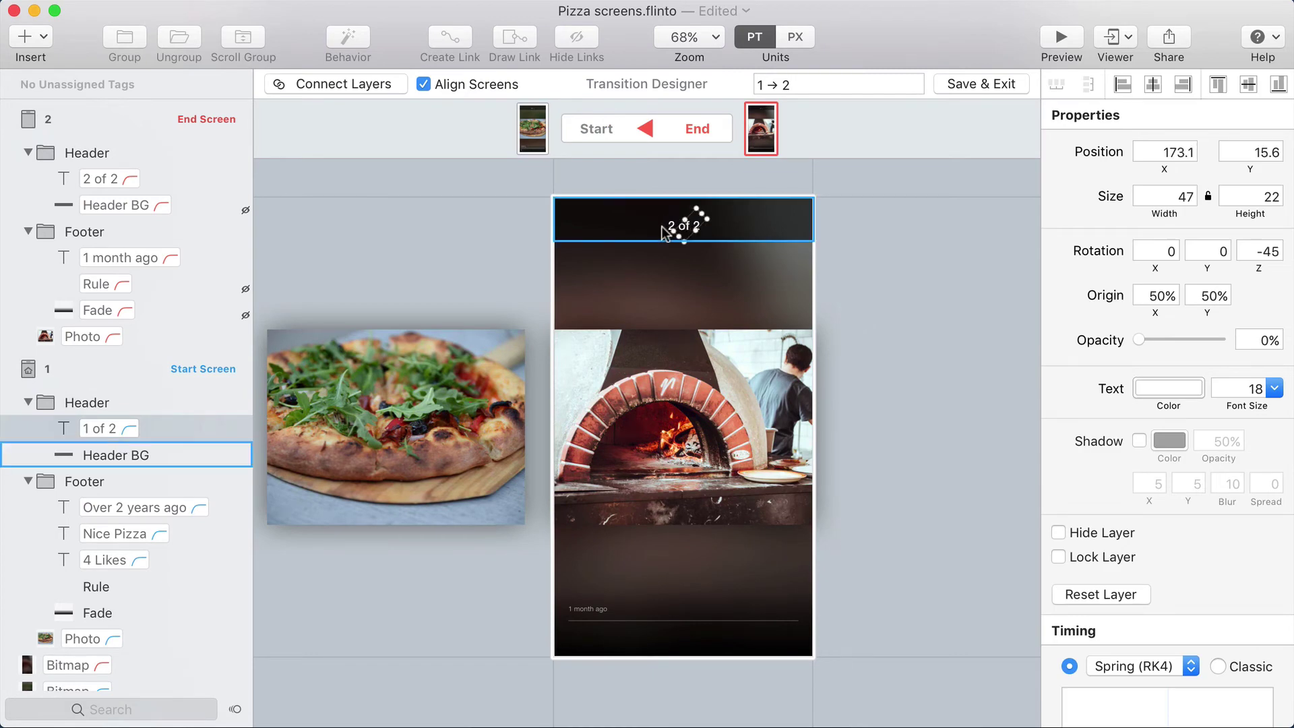
pyautogui.click(402, 222)
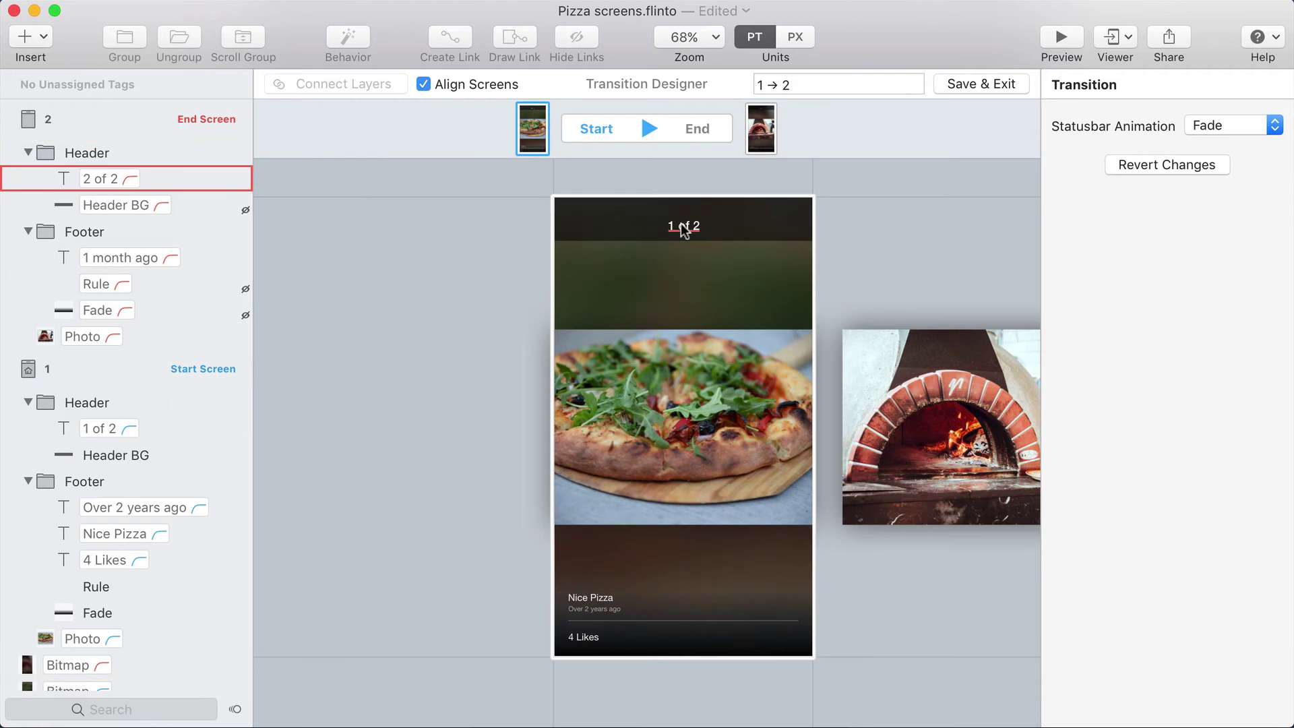
# Offset the "2 of 2" text rightward in the start state and "1 of 2" leftward to X 112 in the end state, saving the transition.
pyautogui.click(684, 229)
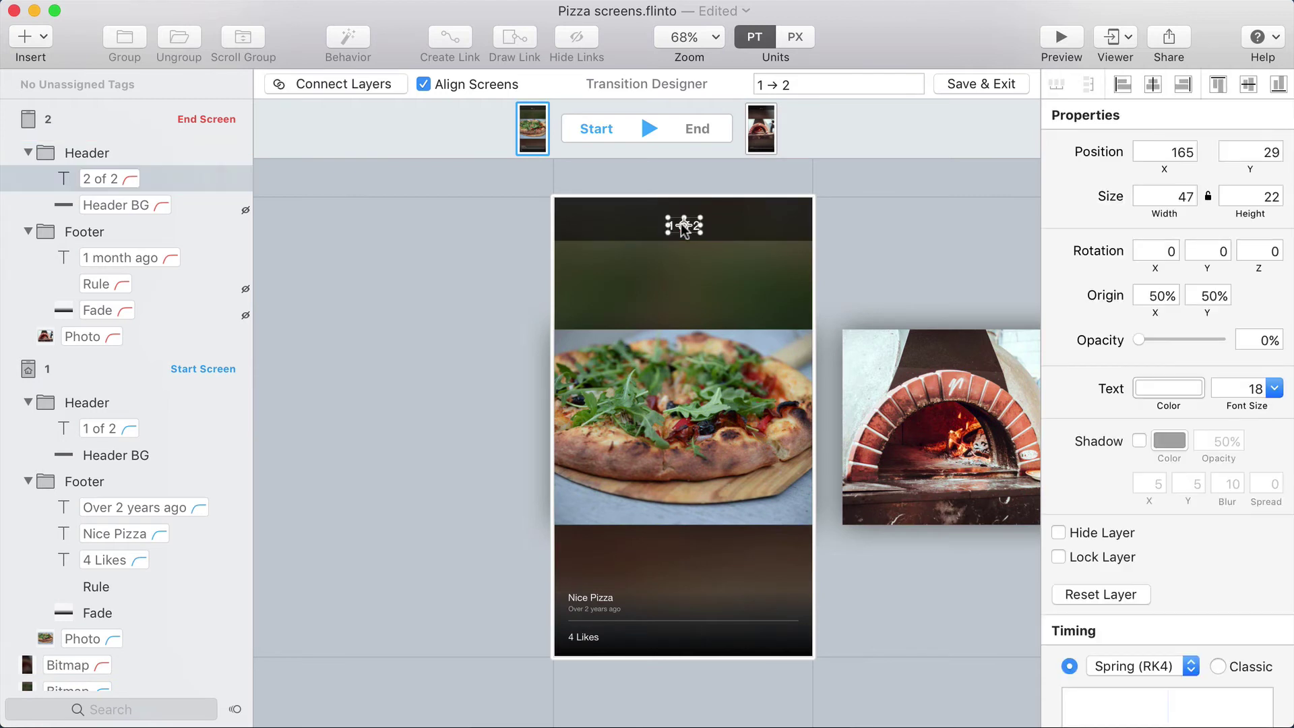
pyautogui.moveTo(675, 231); pyautogui.dragTo(694, 228)
pyautogui.press('space')
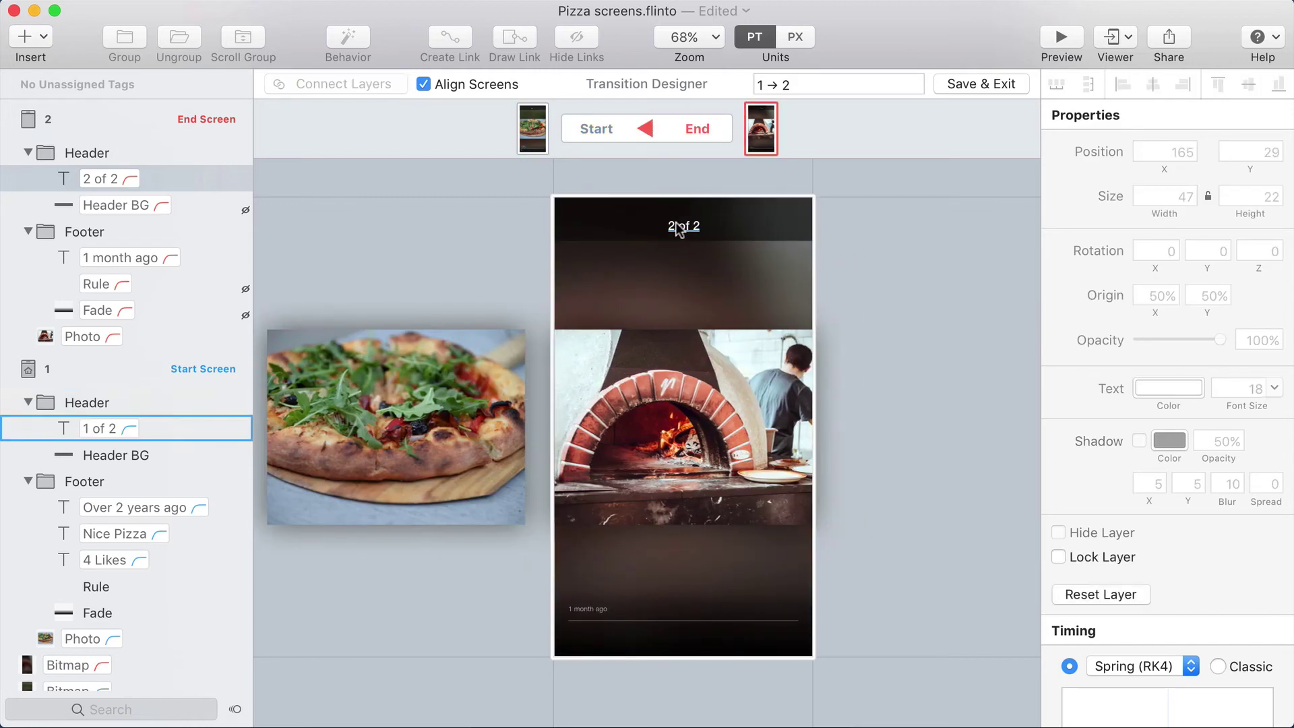
pyautogui.moveTo(676, 227); pyautogui.dragTo(628, 225)
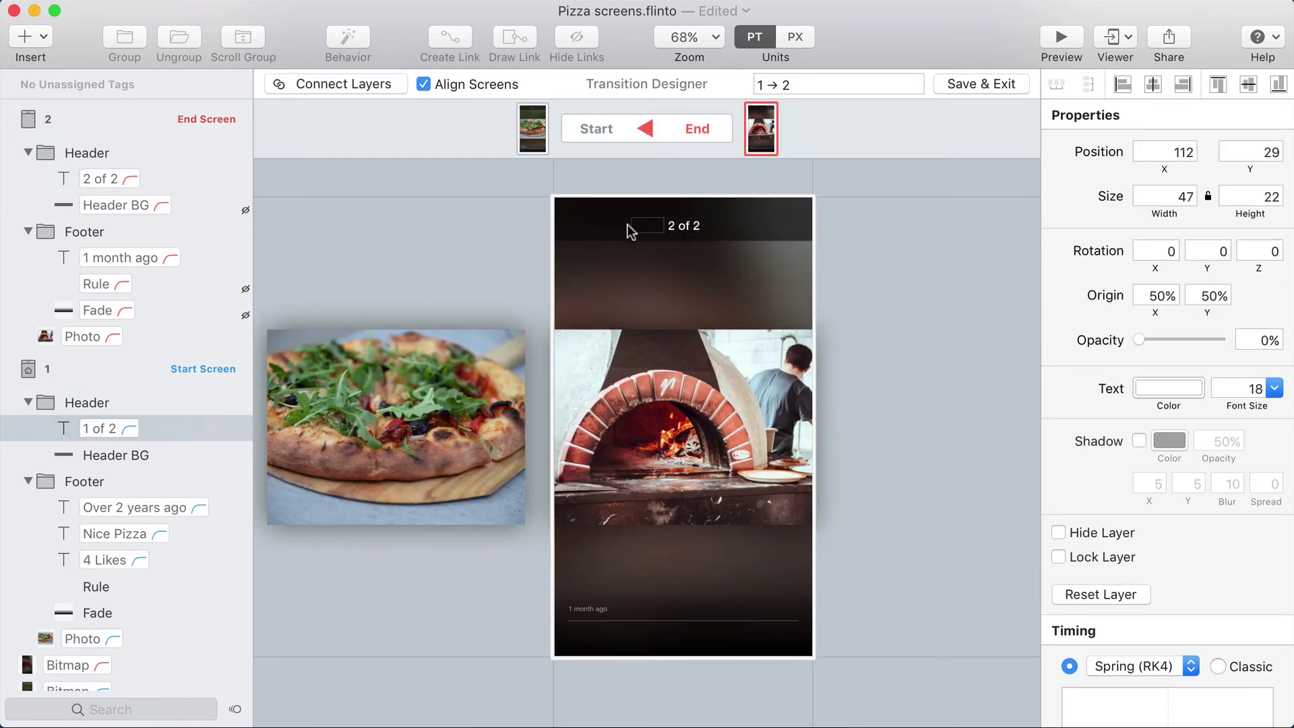
pyautogui.click(483, 234)
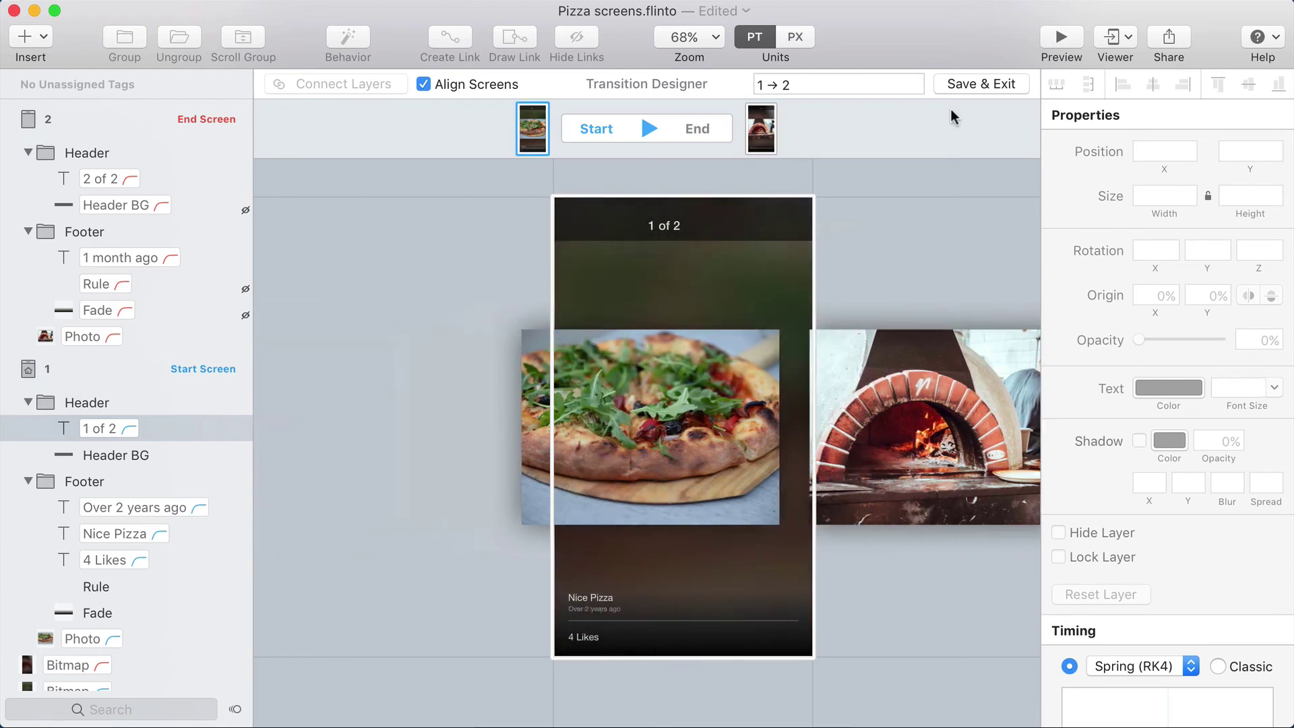
pyautogui.click(967, 82)
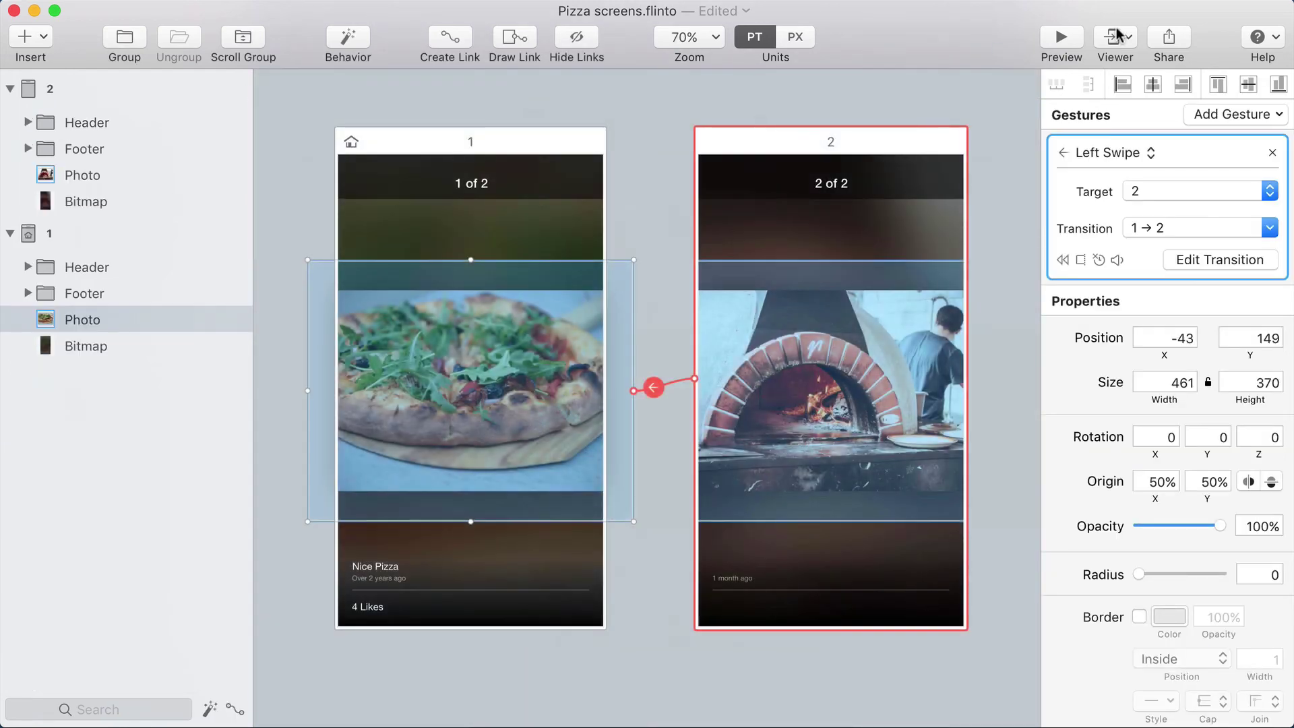
# Open the prototype in the viewer and swipe the pizza photo sideways repeatedly to test the transition between the two screens.
pyautogui.click(1107, 37)
pyautogui.moveTo(837, 366); pyautogui.dragTo(423, 370)
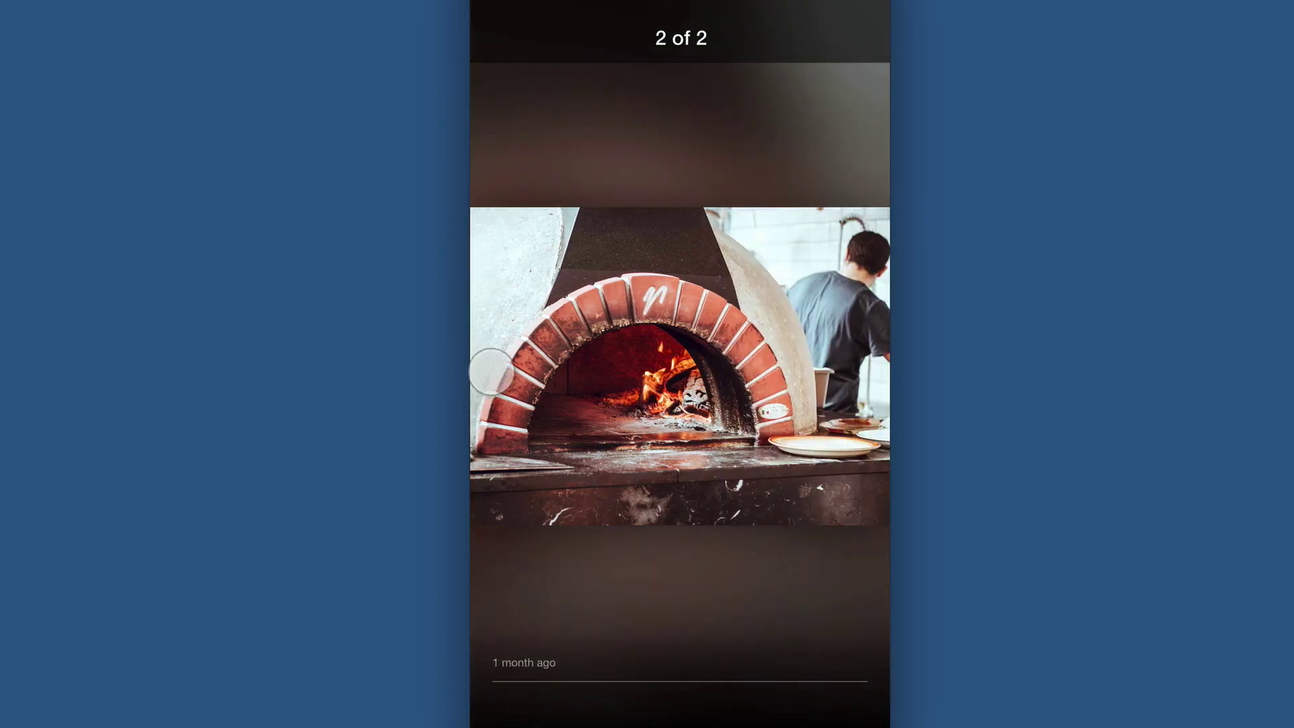
pyautogui.moveTo(510, 371); pyautogui.dragTo(590, 369)
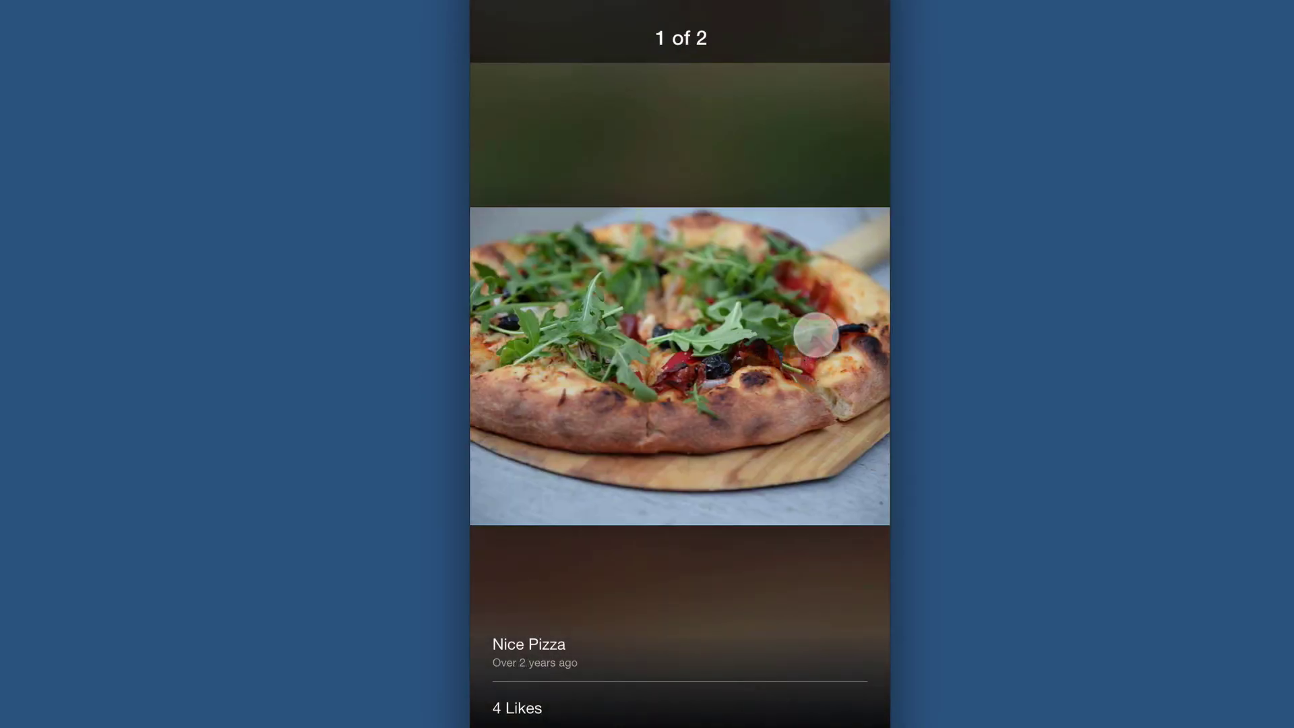
pyautogui.moveTo(830, 341); pyautogui.dragTo(580, 369)
pyautogui.moveTo(776, 354); pyautogui.dragTo(286, 371)
pyautogui.moveTo(543, 350); pyautogui.dragTo(465, 390)
pyautogui.moveTo(763, 362); pyautogui.dragTo(436, 393)
pyautogui.moveTo(722, 361); pyautogui.dragTo(476, 384)
pyautogui.moveTo(846, 365)
pyautogui.mouseDown()
pyautogui.moveTo(458, 398)
pyautogui.moveTo(872, 373)
pyautogui.moveTo(439, 411)
pyautogui.moveTo(814, 398)
pyautogui.moveTo(779, 403)
pyautogui.moveTo(421, 405)
pyautogui.moveTo(843, 377)
pyautogui.mouseUp()
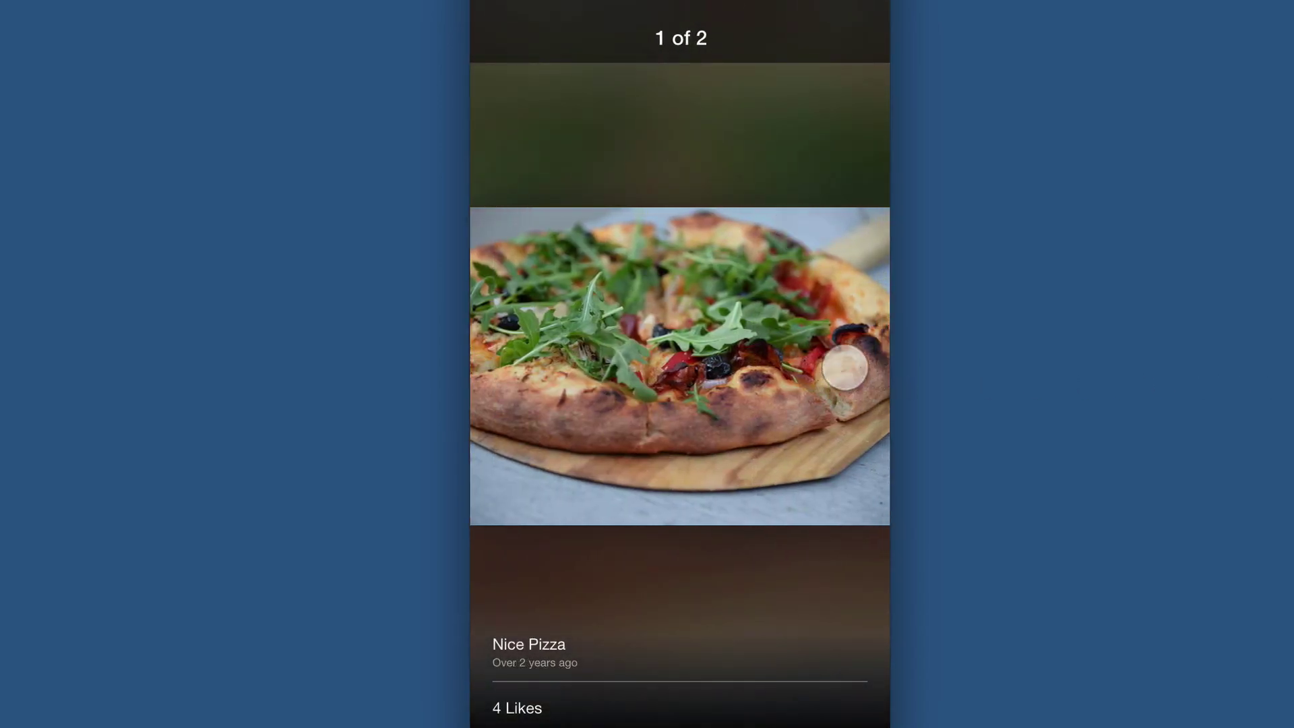
pyautogui.moveTo(845, 367); pyautogui.dragTo(747, 353)
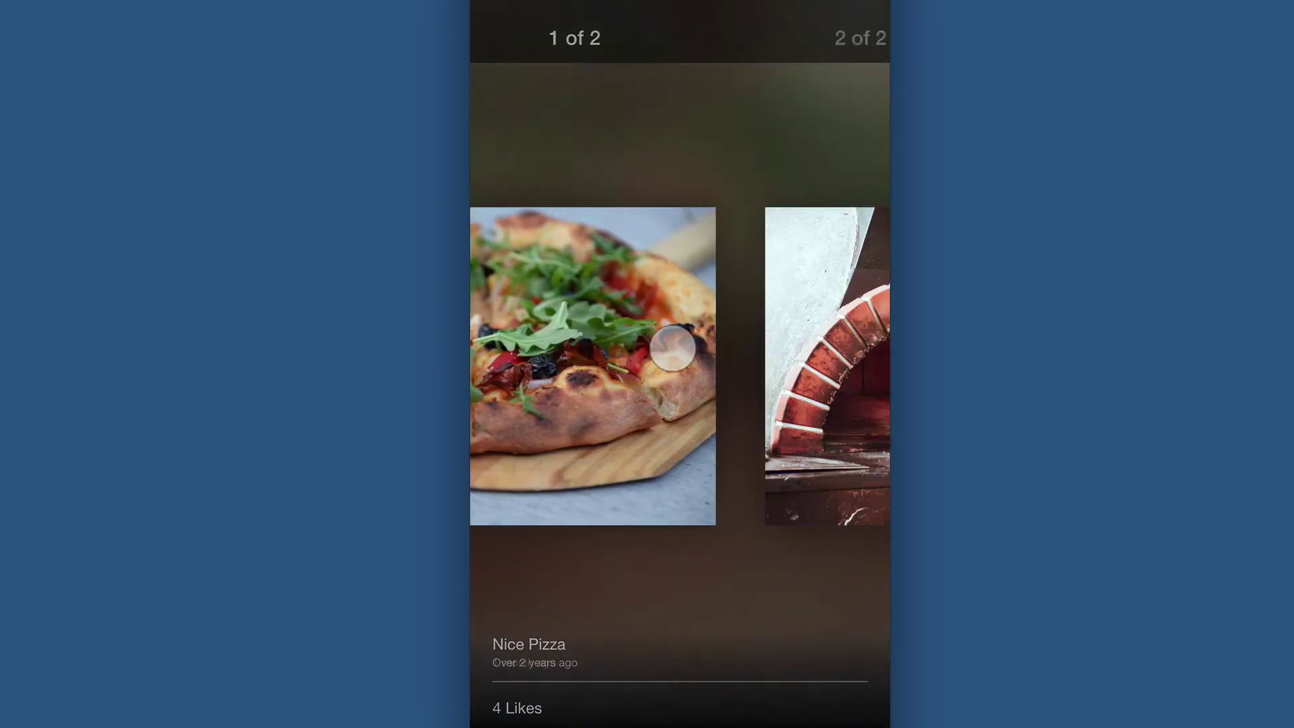